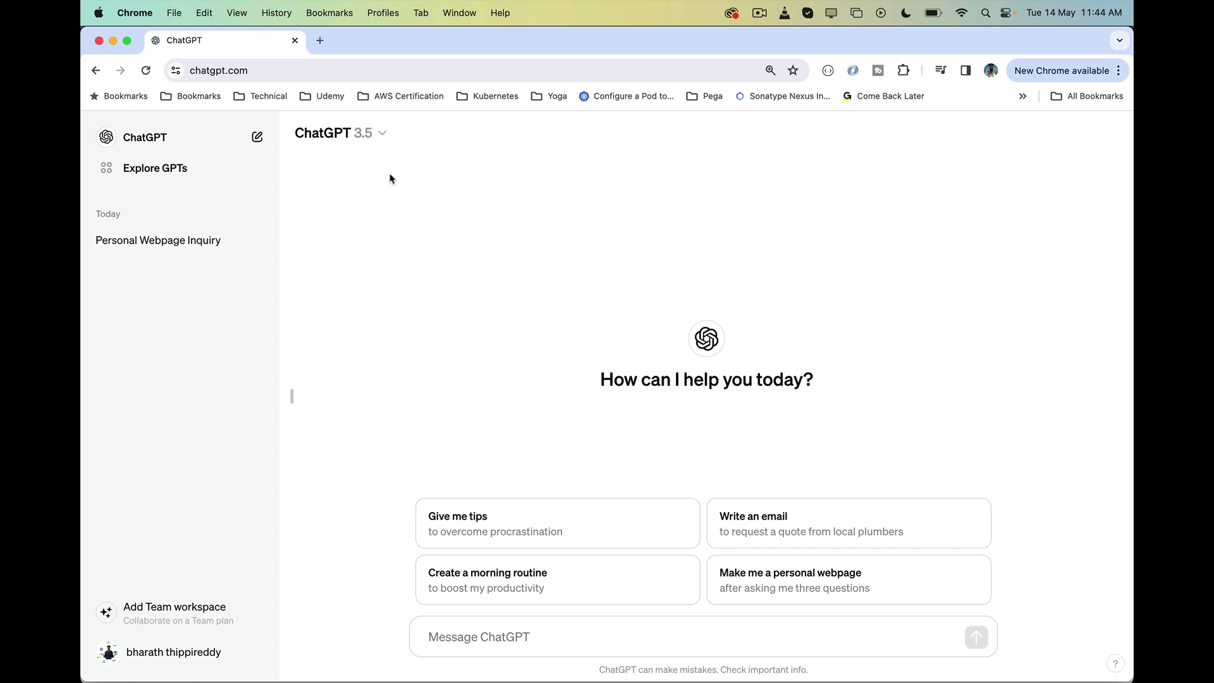
Start a chat with the suggested prompt to write an email requesting a quote from local plumbers
{"action": "left_click", "coordinate": [353, 134]}
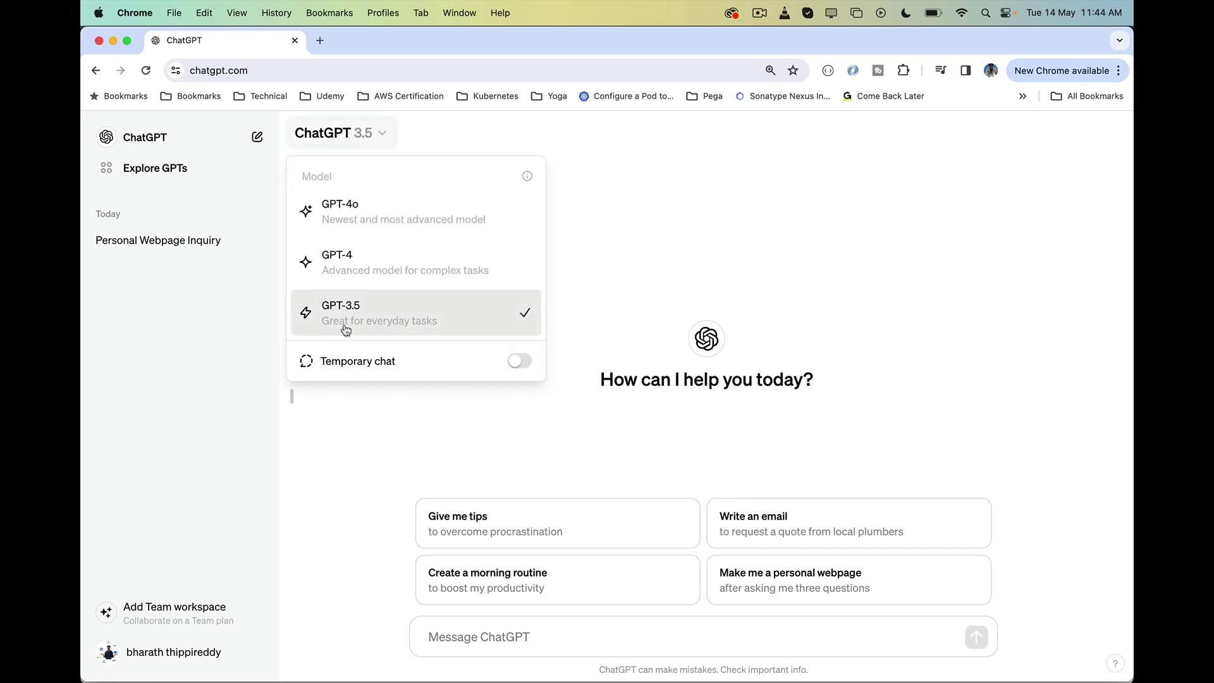
{"action": "left_click", "coordinate": [678, 236]}
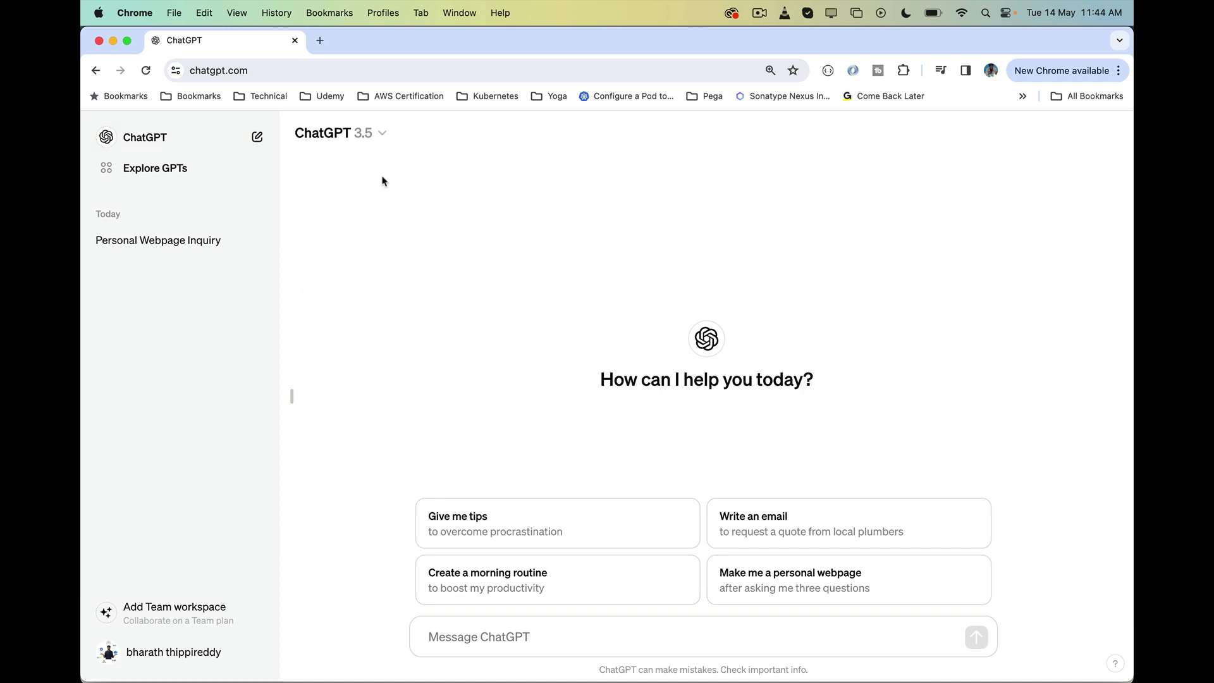
{"action": "left_click", "coordinate": [462, 634]}
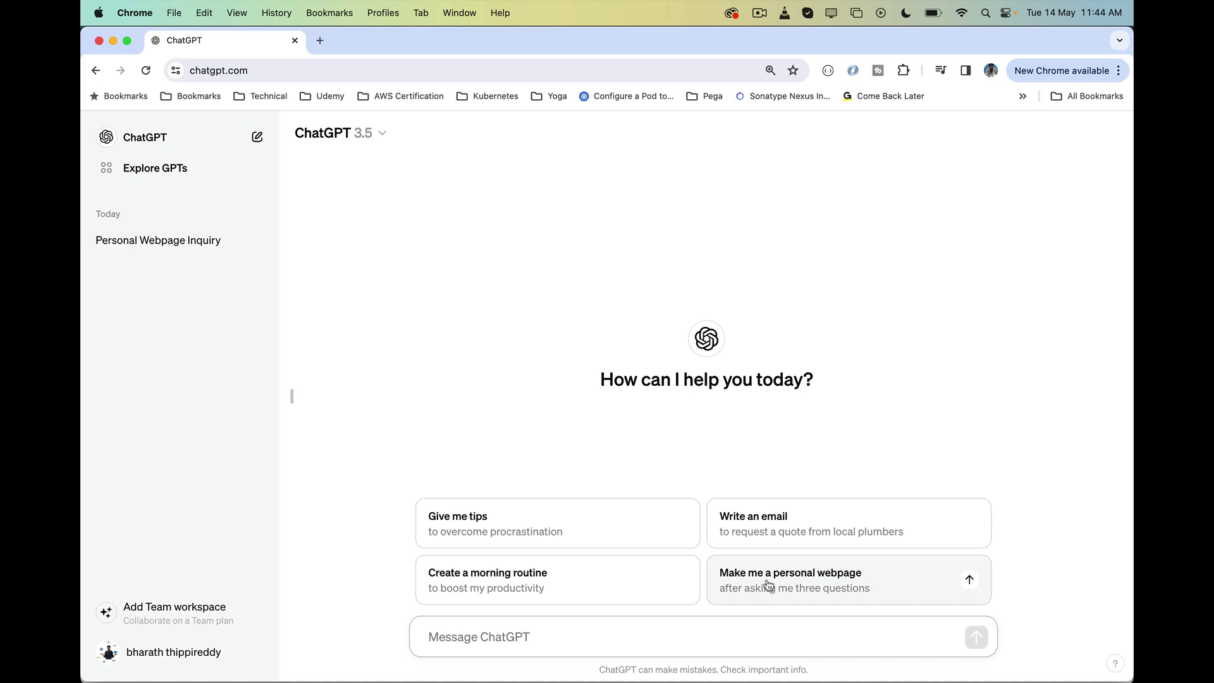
{"action": "left_click", "coordinate": [737, 529]}
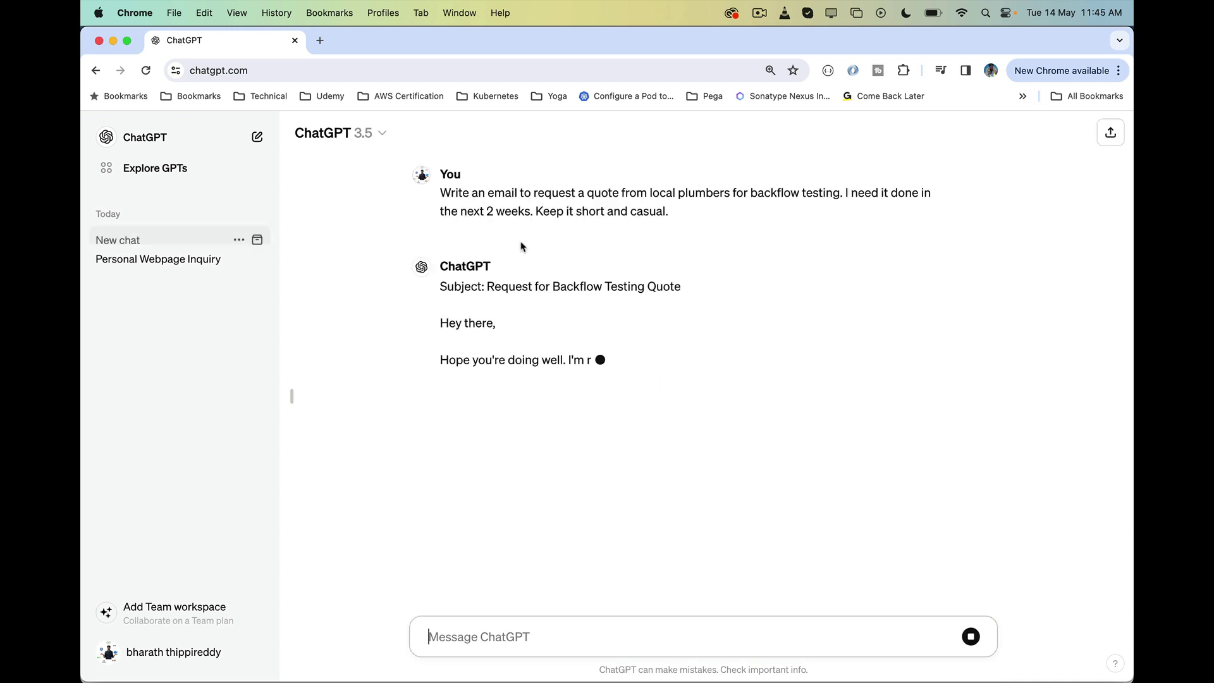
Examine the submitted plumber prompt and the generated email's subject line, body and sign-off
{"action": "left_click_drag", "start_coordinate": [440, 191], "coordinate": [710, 209]}
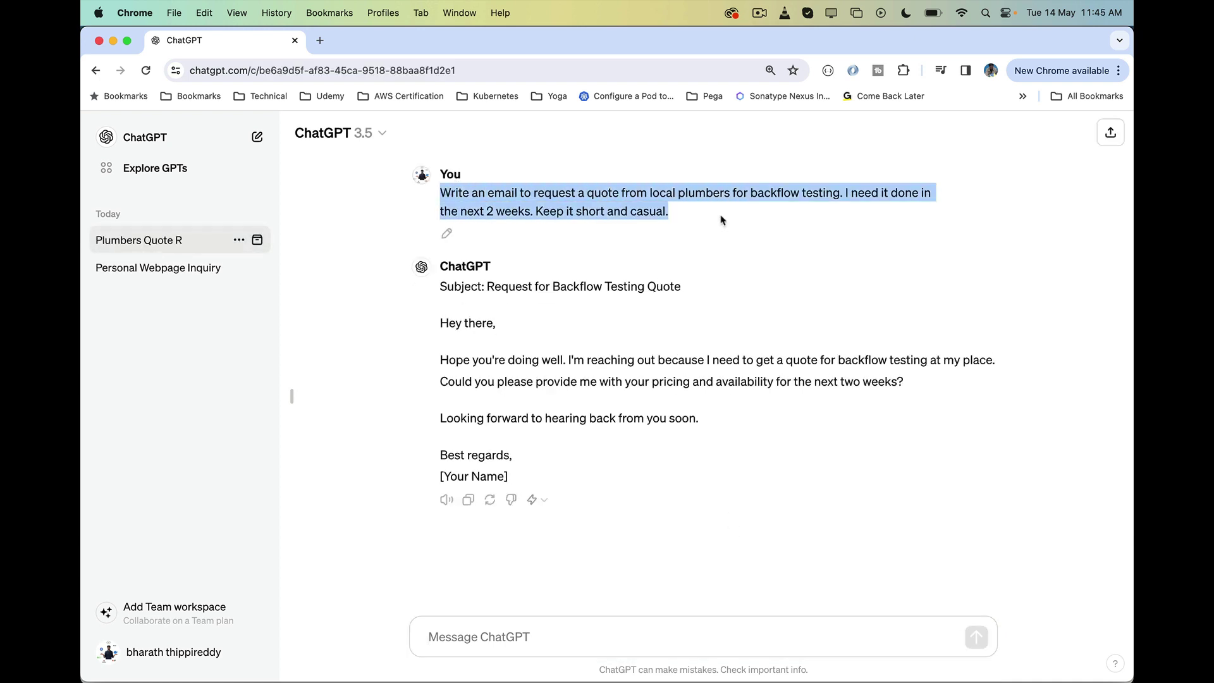
{"action": "left_click", "coordinate": [721, 220]}
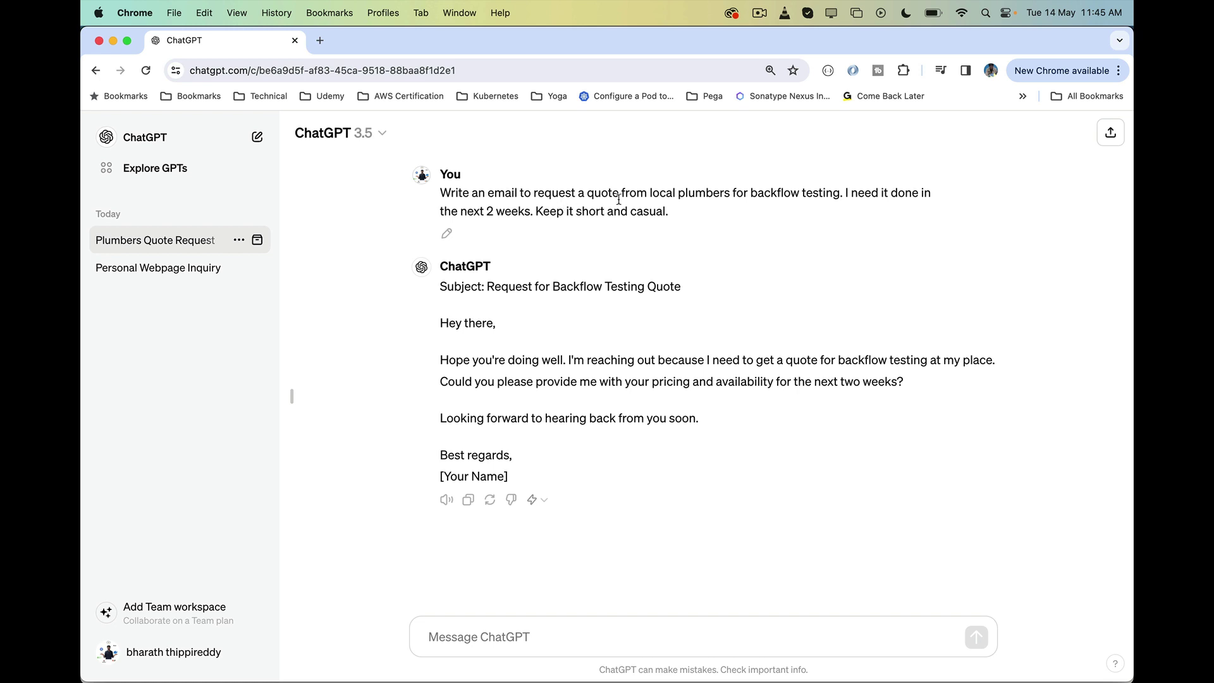
{"action": "double_click", "coordinate": [775, 192]}
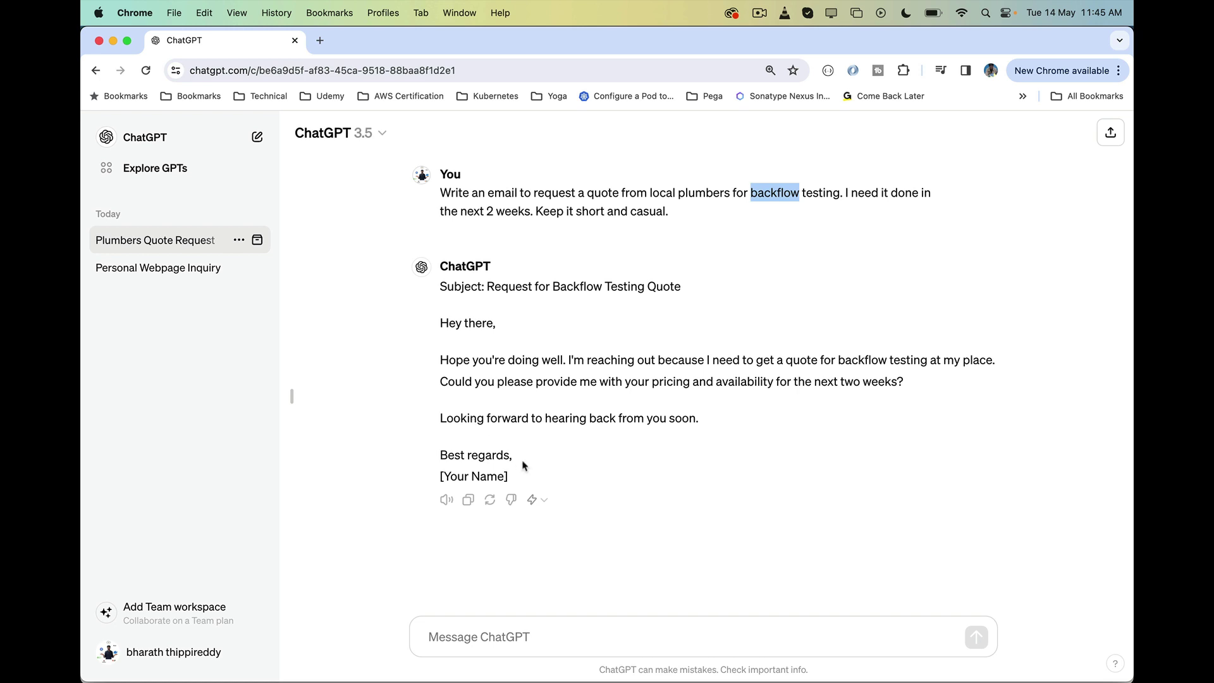
{"action": "left_click_drag", "start_coordinate": [516, 471], "coordinate": [428, 266]}
{"action": "left_click", "coordinate": [462, 293]}
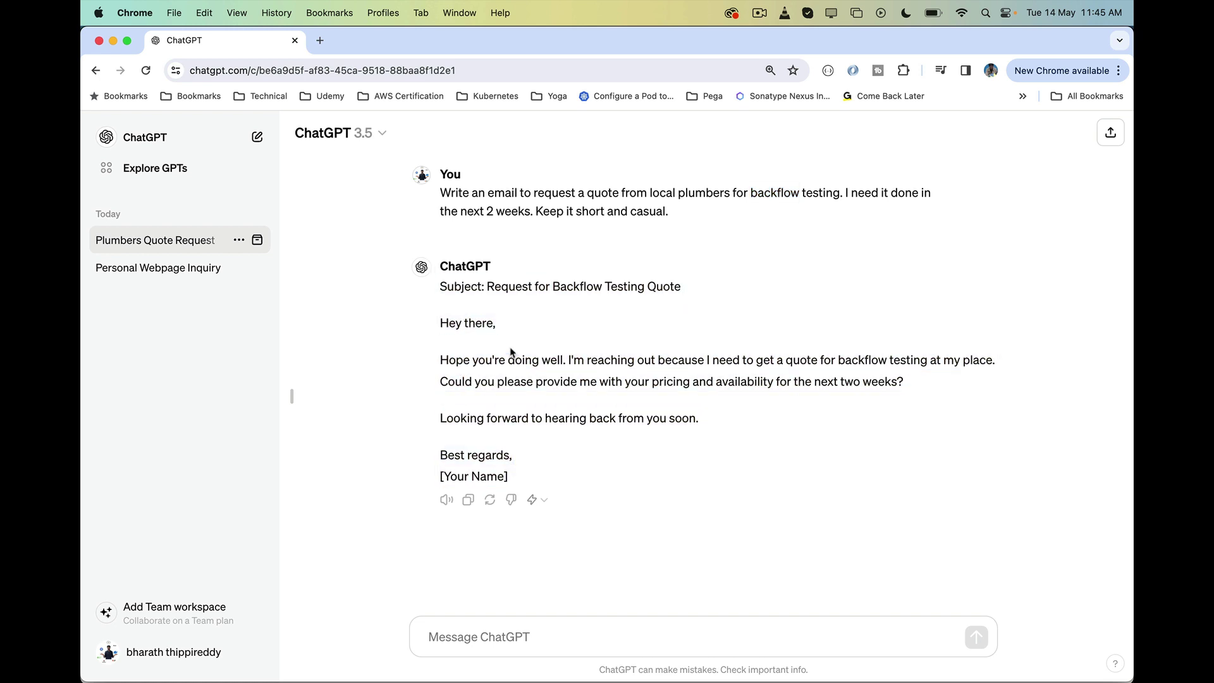
{"action": "double_click", "coordinate": [453, 285]}
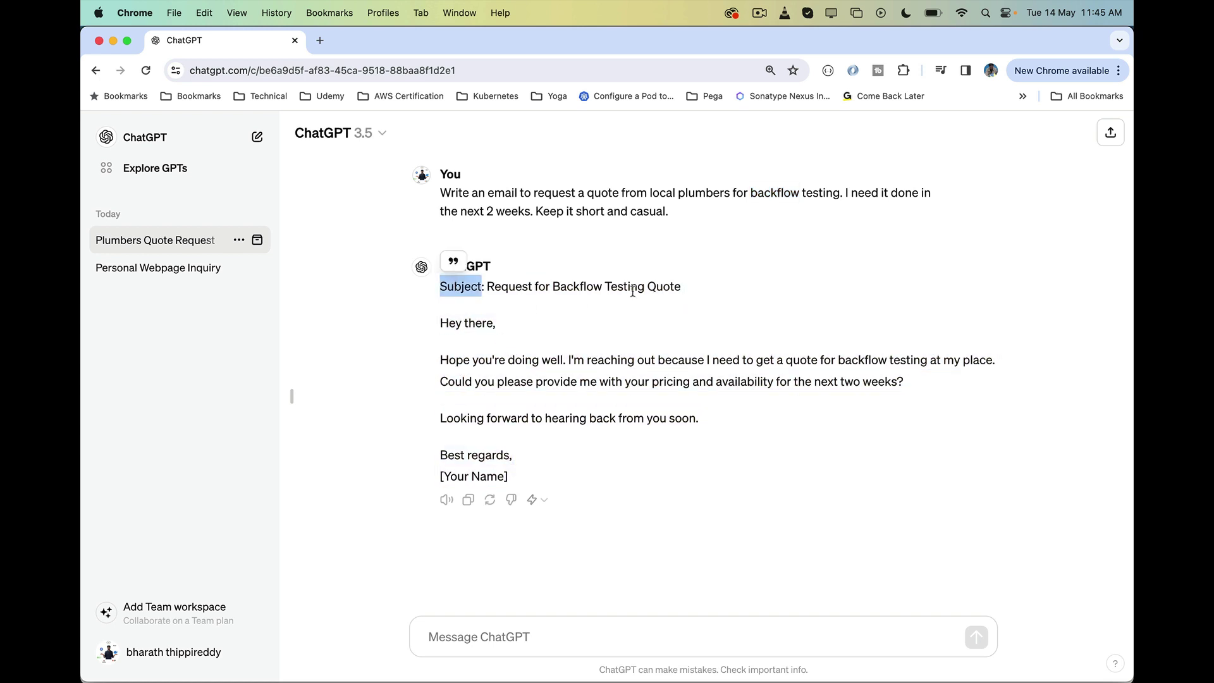
{"action": "double_click", "coordinate": [577, 285]}
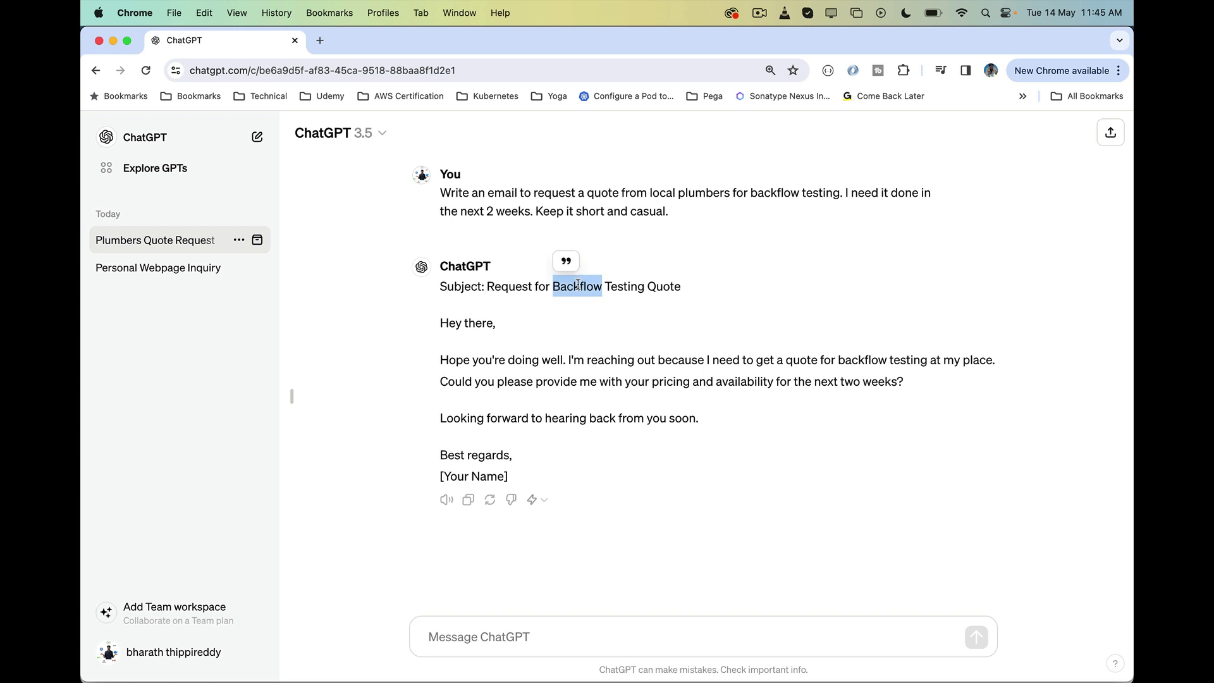
{"action": "double_click", "coordinate": [667, 286]}
{"action": "left_click_drag", "start_coordinate": [443, 319], "coordinate": [449, 474]}
{"action": "left_click", "coordinate": [523, 473]}
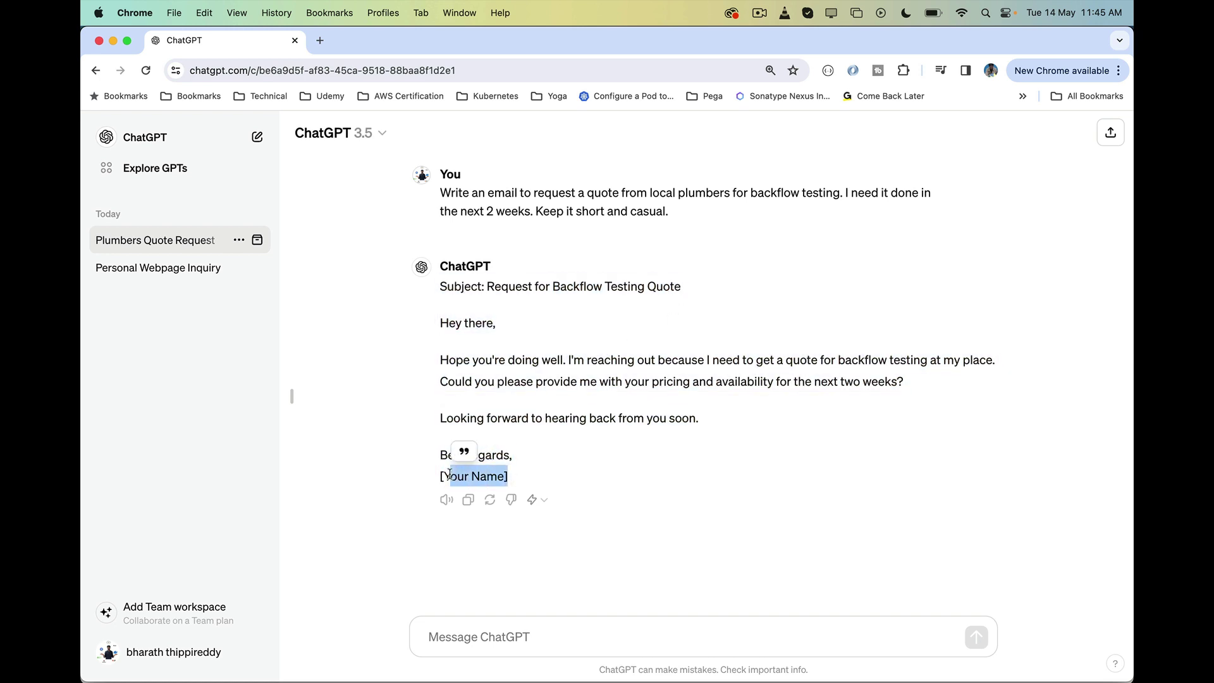
Ask "What is AI" in the same chat and read through the answer paragraph
{"action": "left_click", "coordinate": [479, 642]}
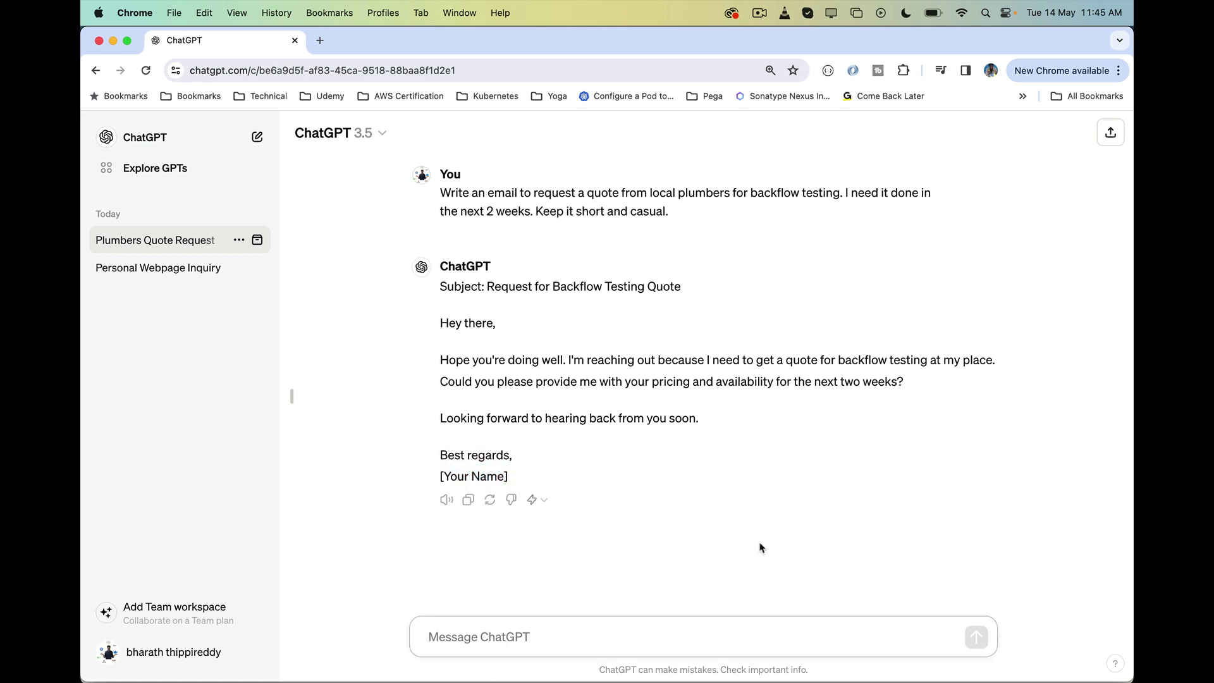
{"action": "type", "text": "What is AI"}
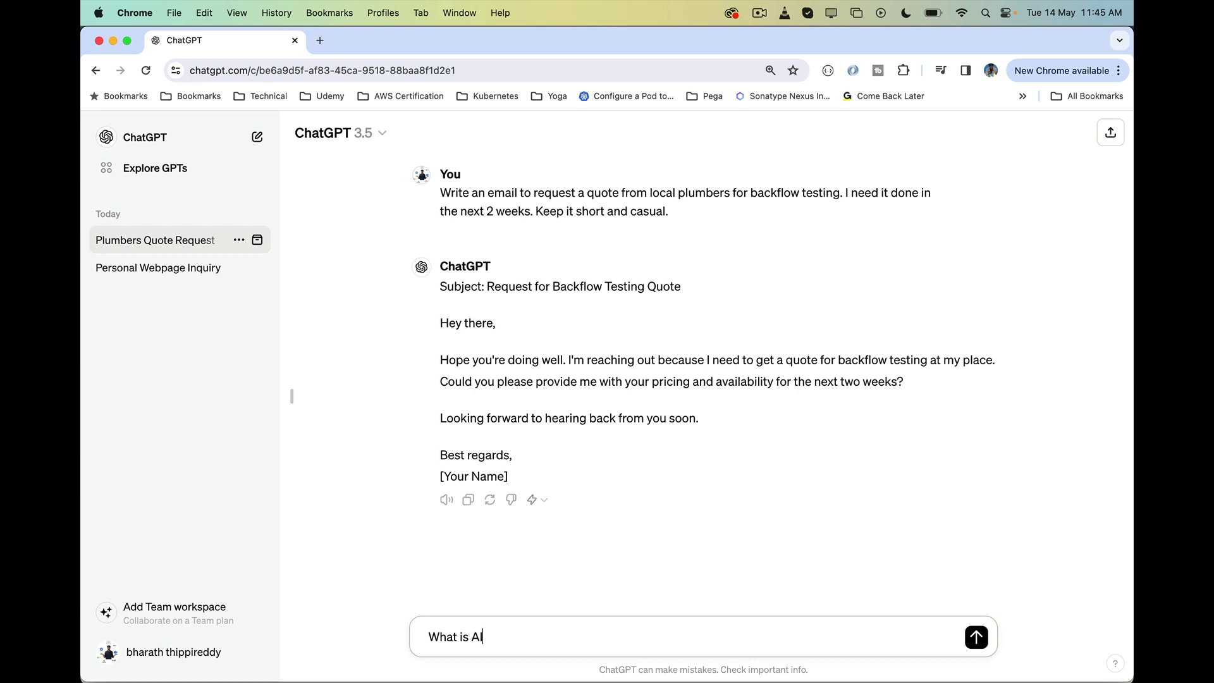
{"action": "key", "text": "Return"}
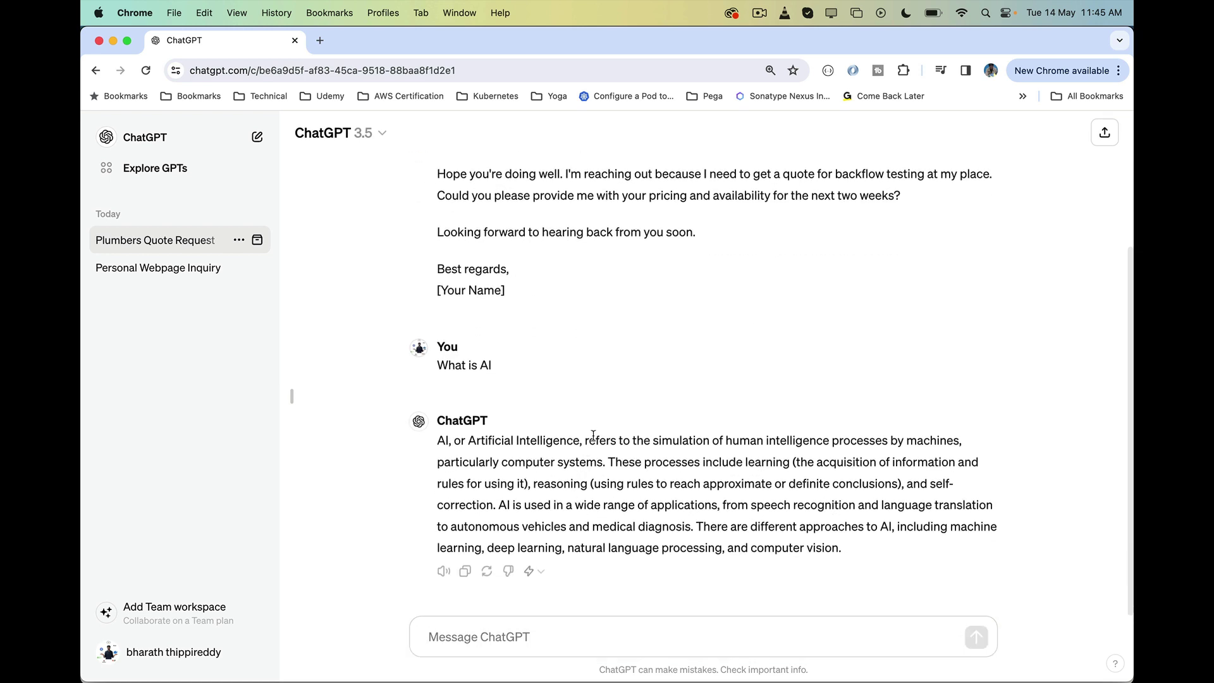
{"action": "left_click_drag", "start_coordinate": [593, 435], "coordinate": [822, 433]}
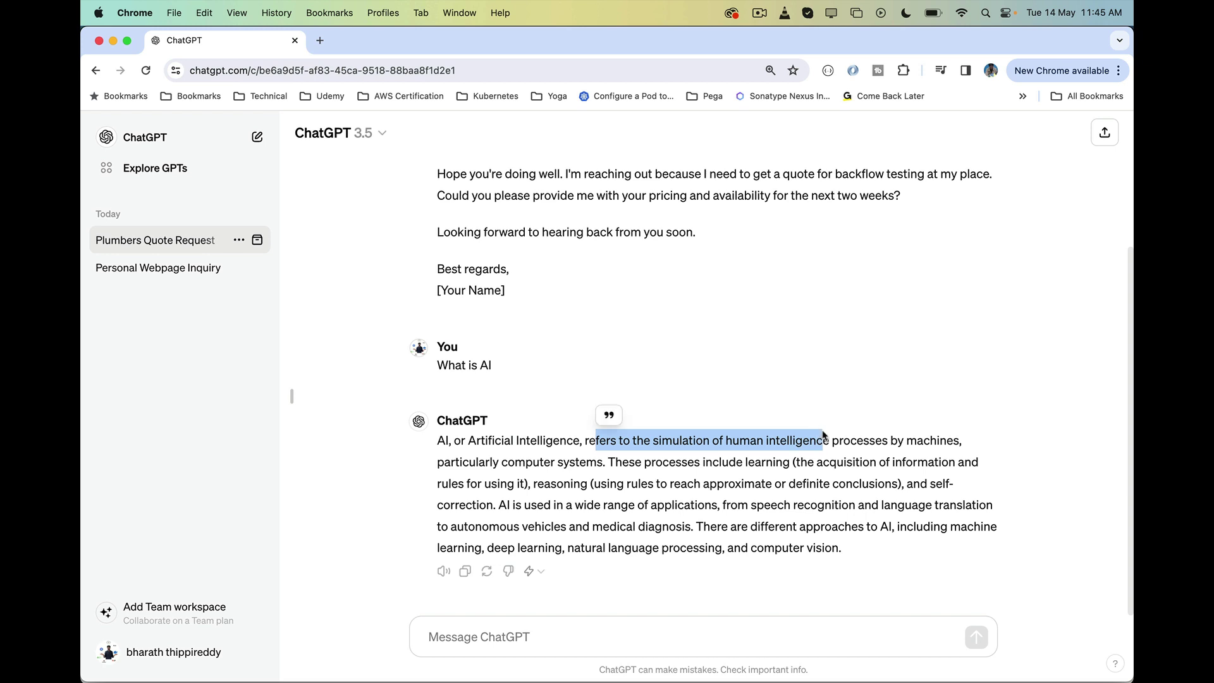
{"action": "left_click", "coordinate": [451, 441]}
{"action": "left_click_drag", "start_coordinate": [451, 441], "coordinate": [857, 556]}
{"action": "left_click", "coordinate": [857, 556]}
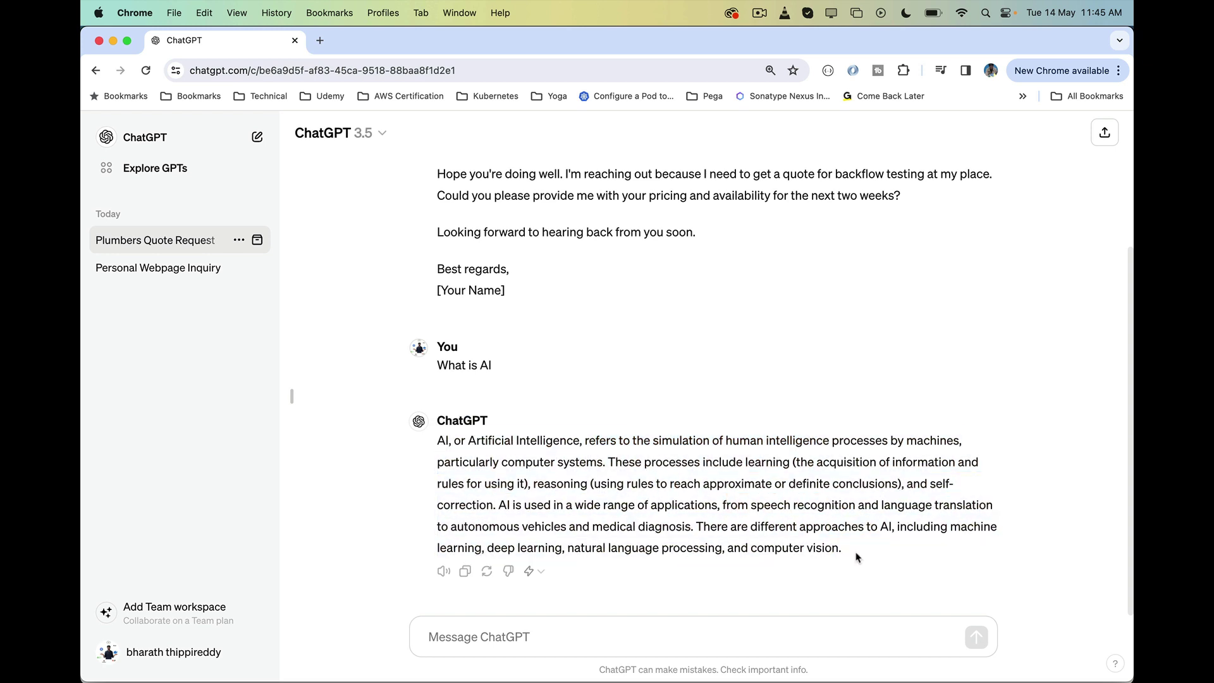
Send the follow-up "Summarize this in two bullet points" and read through the summary
{"action": "left_click", "coordinate": [422, 637]}
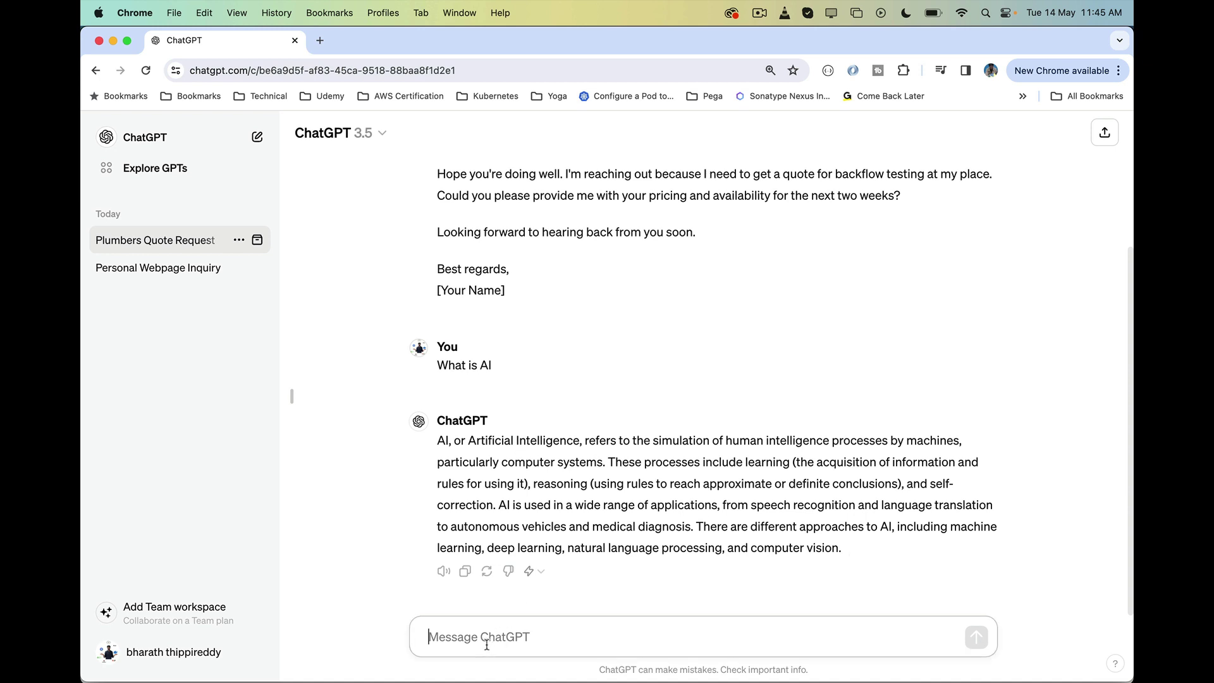
{"action": "type", "text": "Summ"}
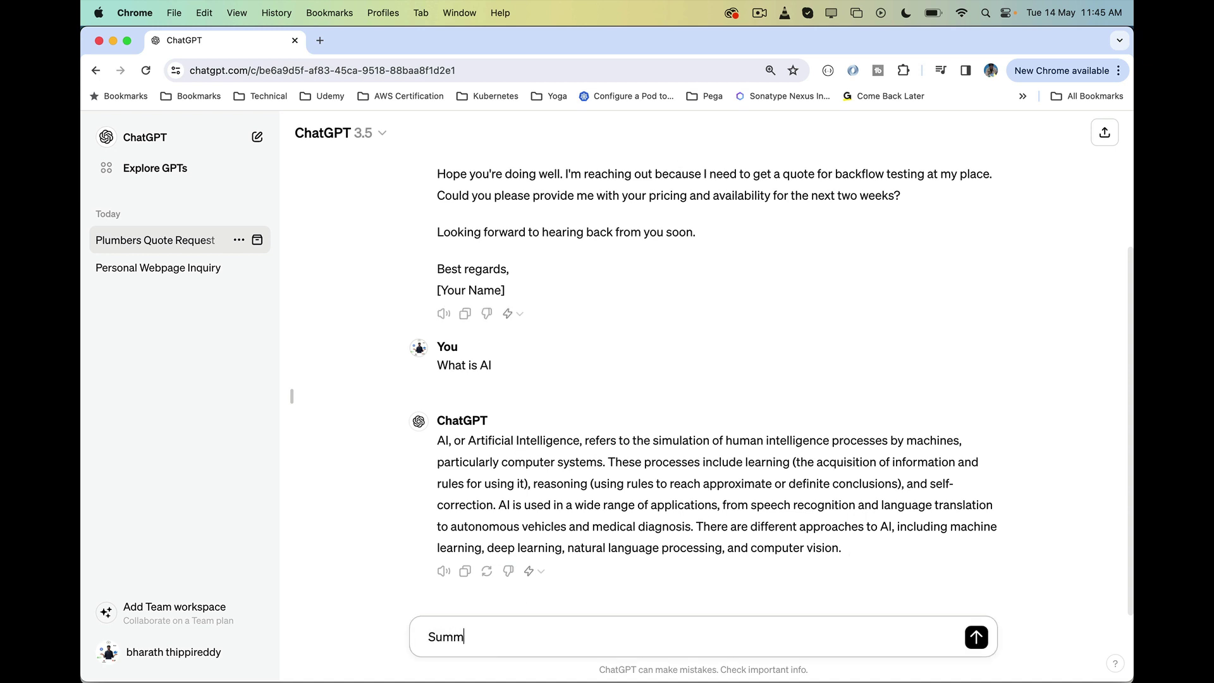
{"action": "type", "text": "arize this in to"}
{"action": "type", "text": "w bullet poin"}
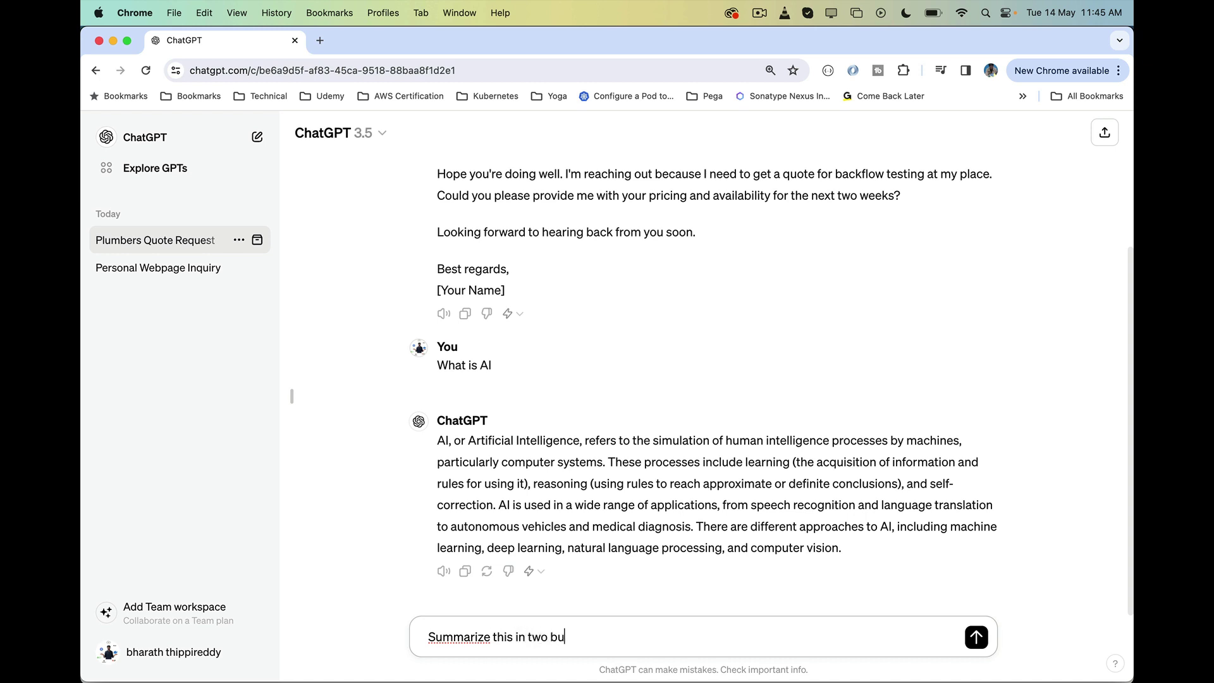
{"action": "type", "text": "ts"}
{"action": "key", "text": "Return"}
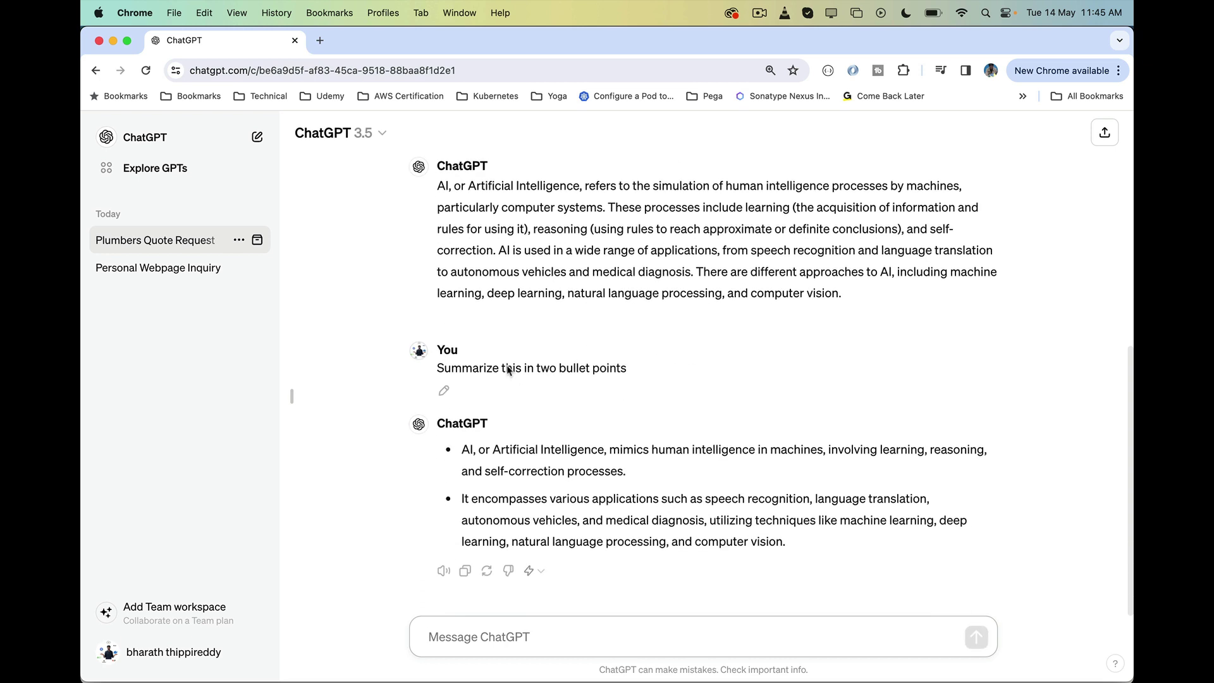
{"action": "left_click_drag", "start_coordinate": [449, 451], "coordinate": [820, 553]}
{"action": "left_click", "coordinate": [819, 553]}
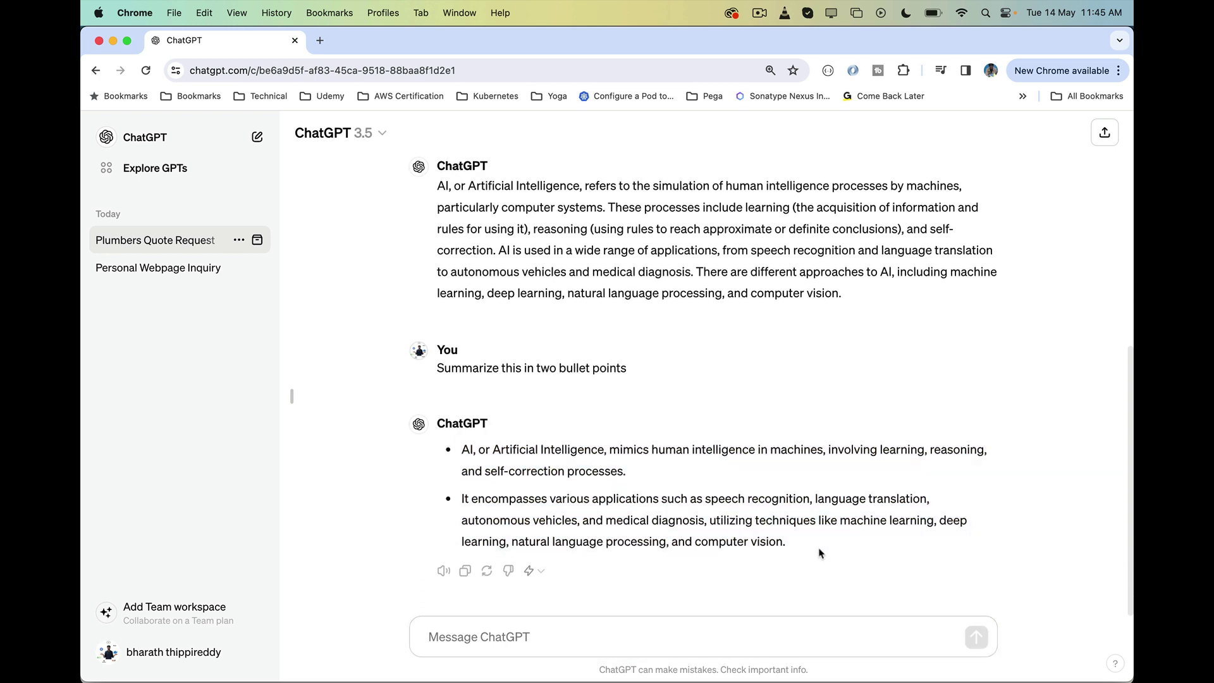
Request a Hindi version of the summary with the prompt "Translate this in to Hindi"
{"action": "left_click", "coordinate": [509, 642]}
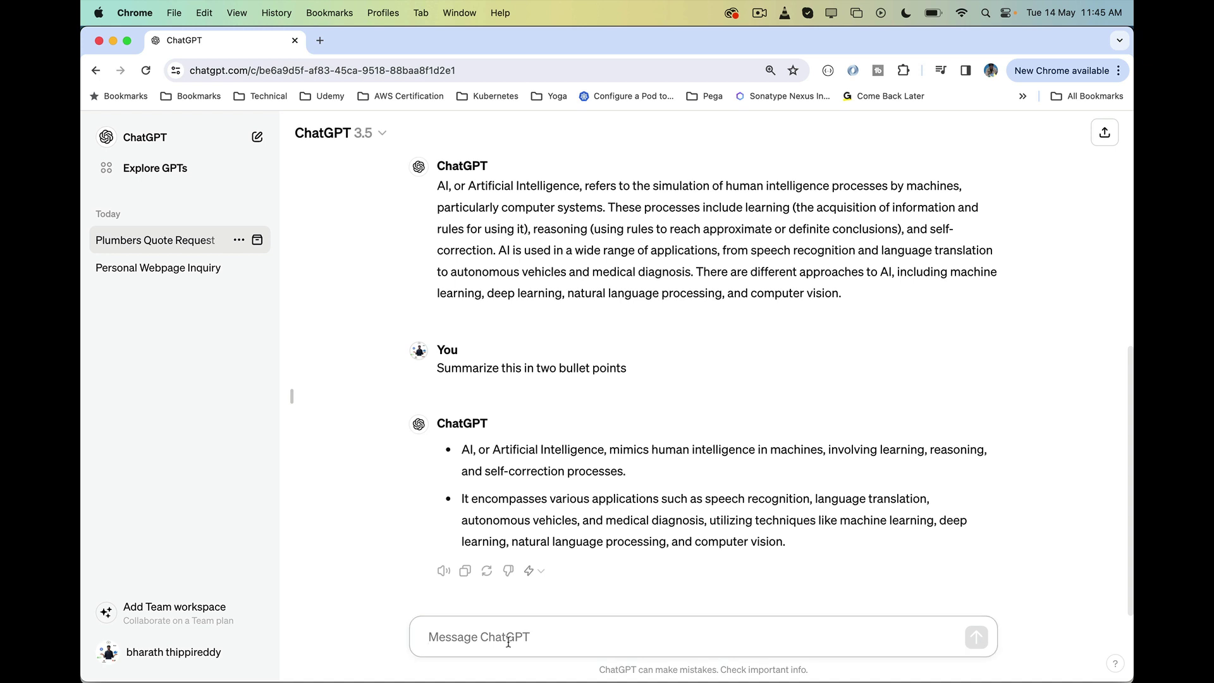
{"action": "type", "text": "Transla"}
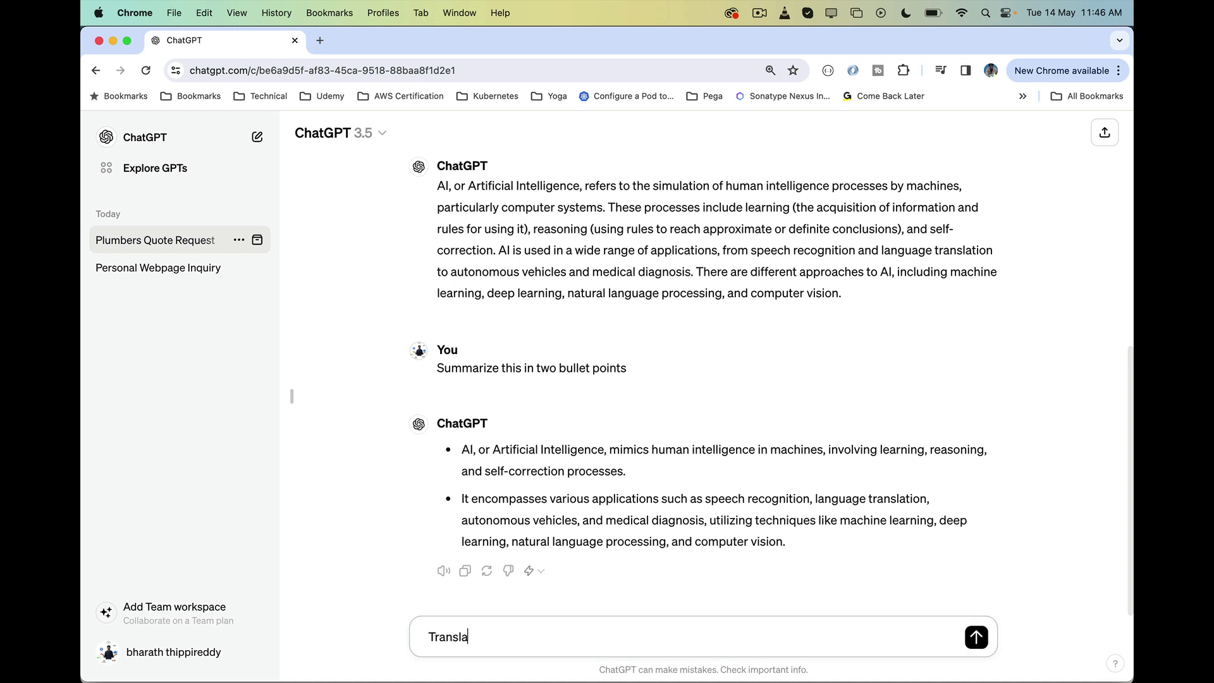
{"action": "type", "text": "te this in to Hindi"}
{"action": "key", "text": "Return"}
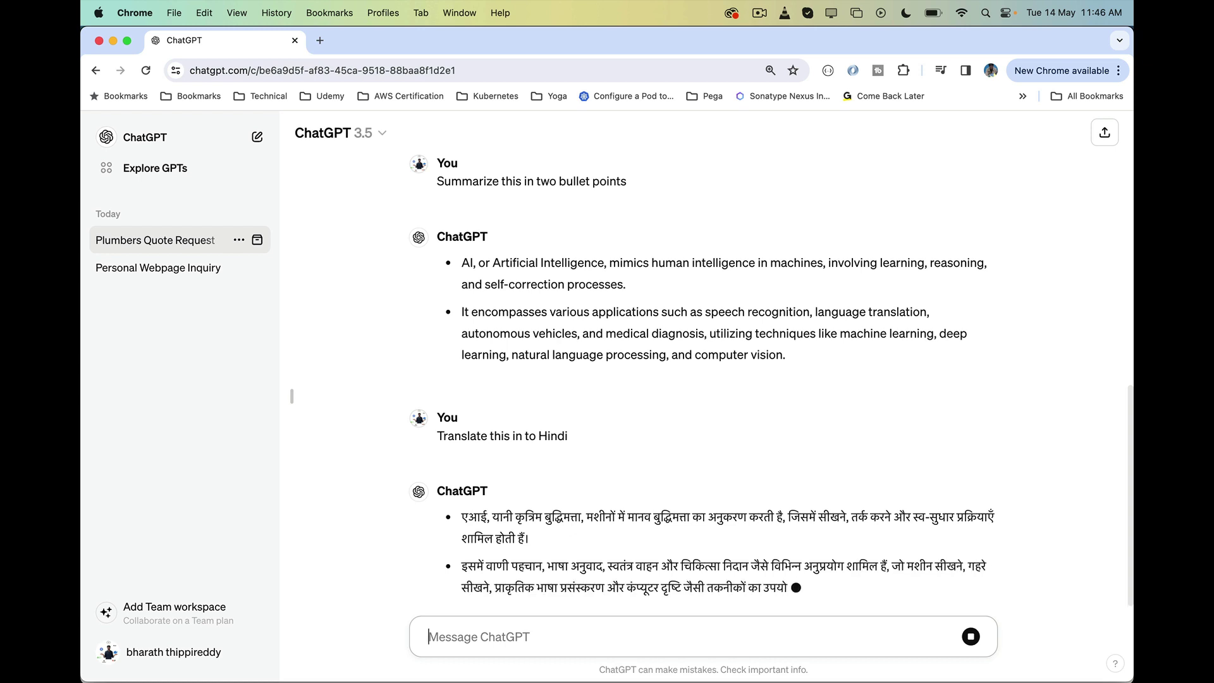
Request a Spanish version of the summary with the prompt "translate it to spanish"
{"action": "type", "text": "translate"}
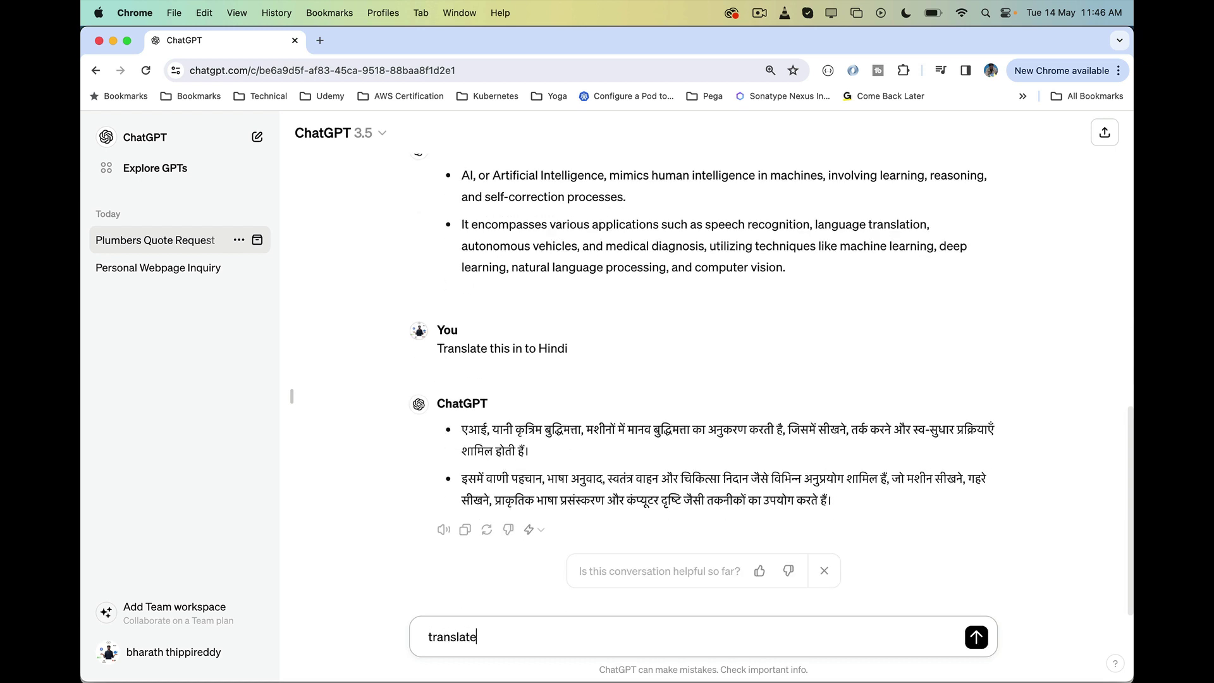
{"action": "type", "text": " it to spanish"}
{"action": "key", "text": "Return"}
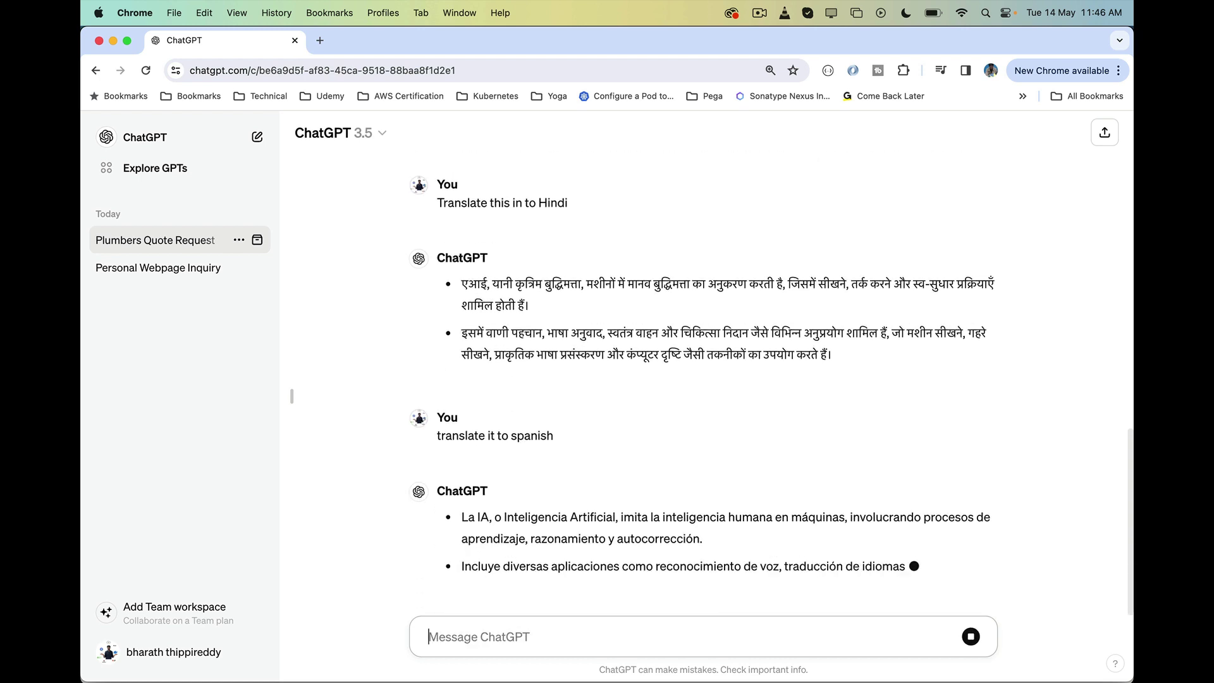
Request an Arabic version of the summary with the prompt "Translate to arabic"
{"action": "type", "text": "T"}
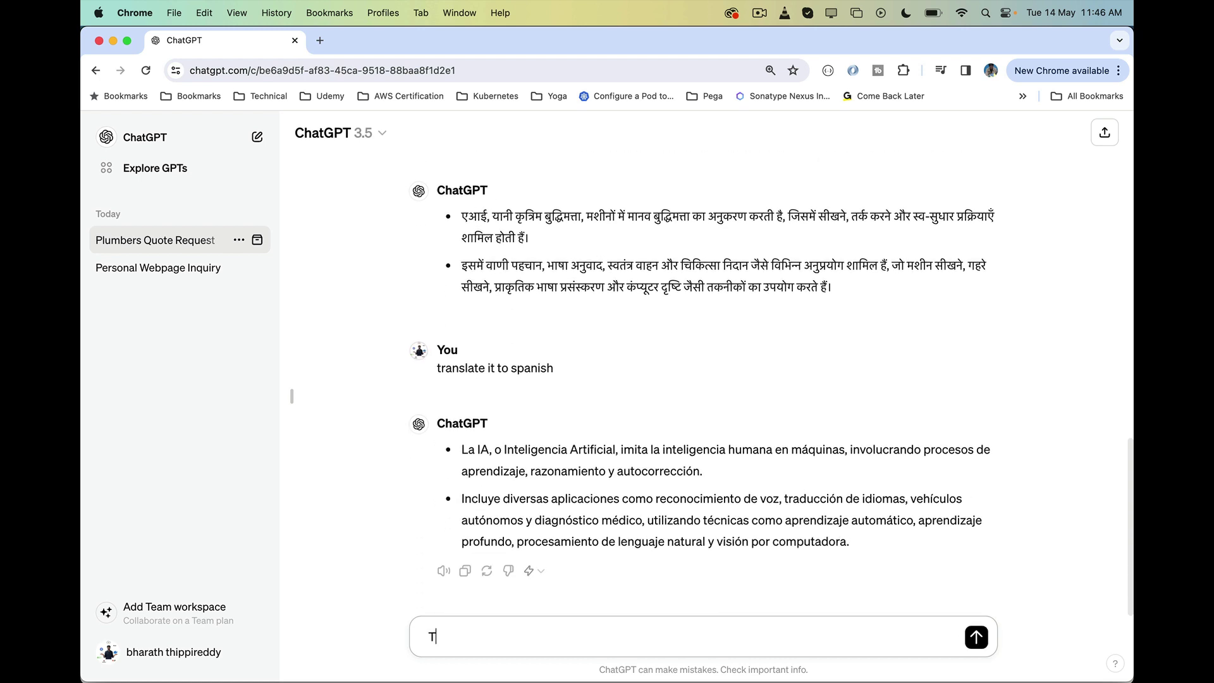
{"action": "type", "text": "ranslate to arabic"}
{"action": "key", "text": "Return"}
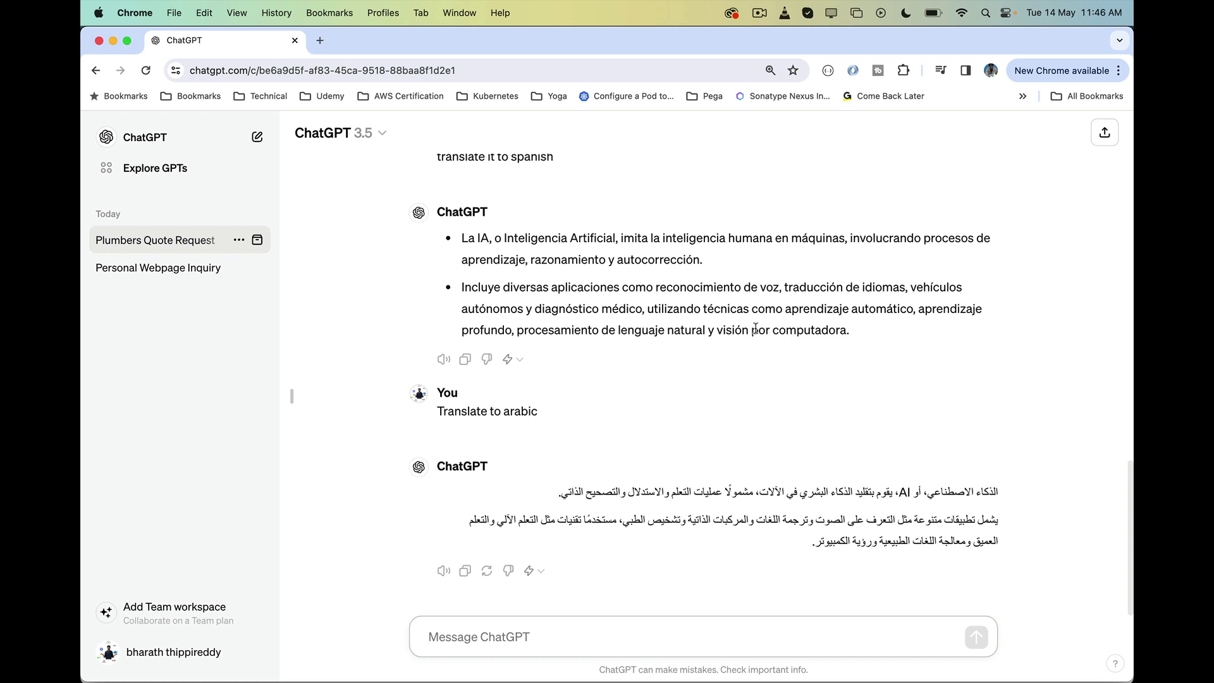
Send the prompt "I am giving a training on python for beginners.It is a one hour training.give me the slides for the same."
{"action": "left_click", "coordinate": [552, 628]}
{"action": "type", "text": "c"}
{"action": "key", "text": "BackSpace"}
{"action": "type", "text": "I am "}
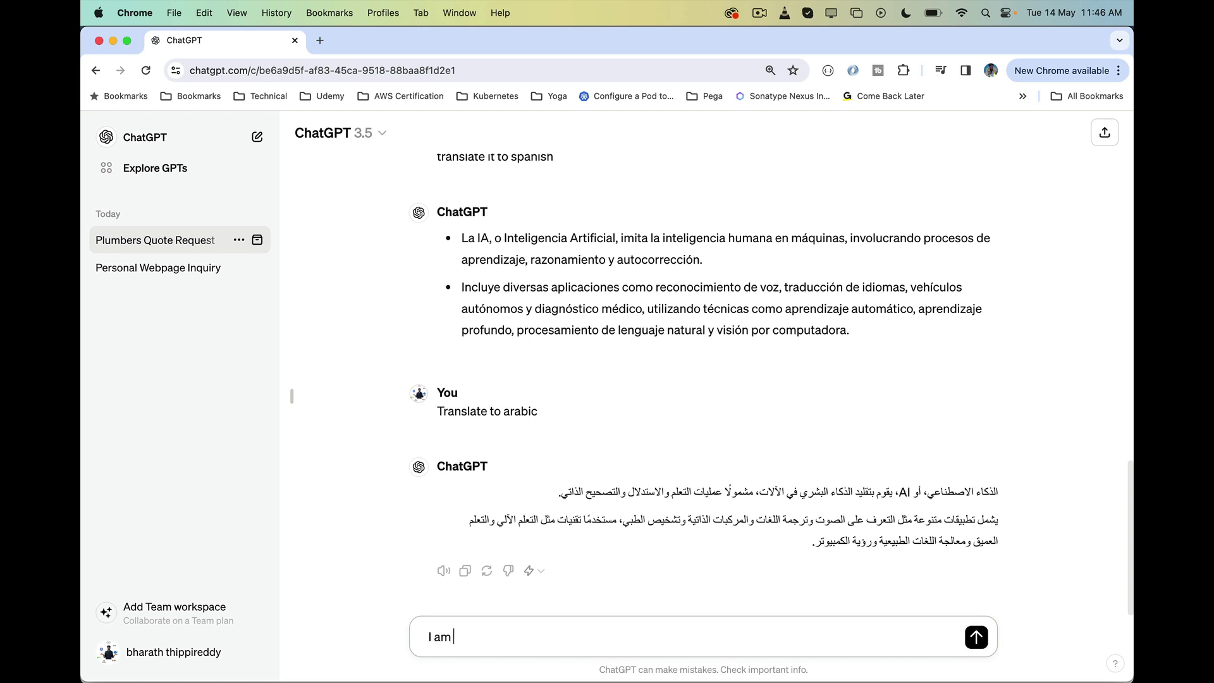
{"action": "type", "text": "givin ga training on python for"}
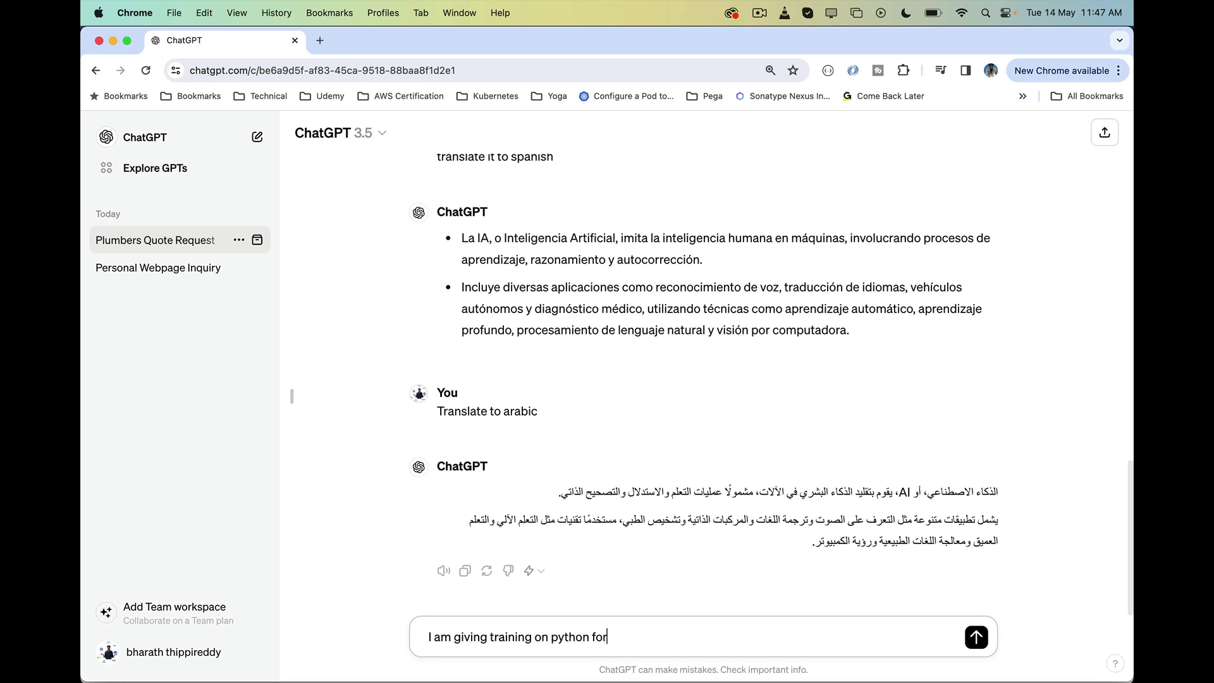
{"action": "type", "text": " beginners.It is a one hour trainin"}
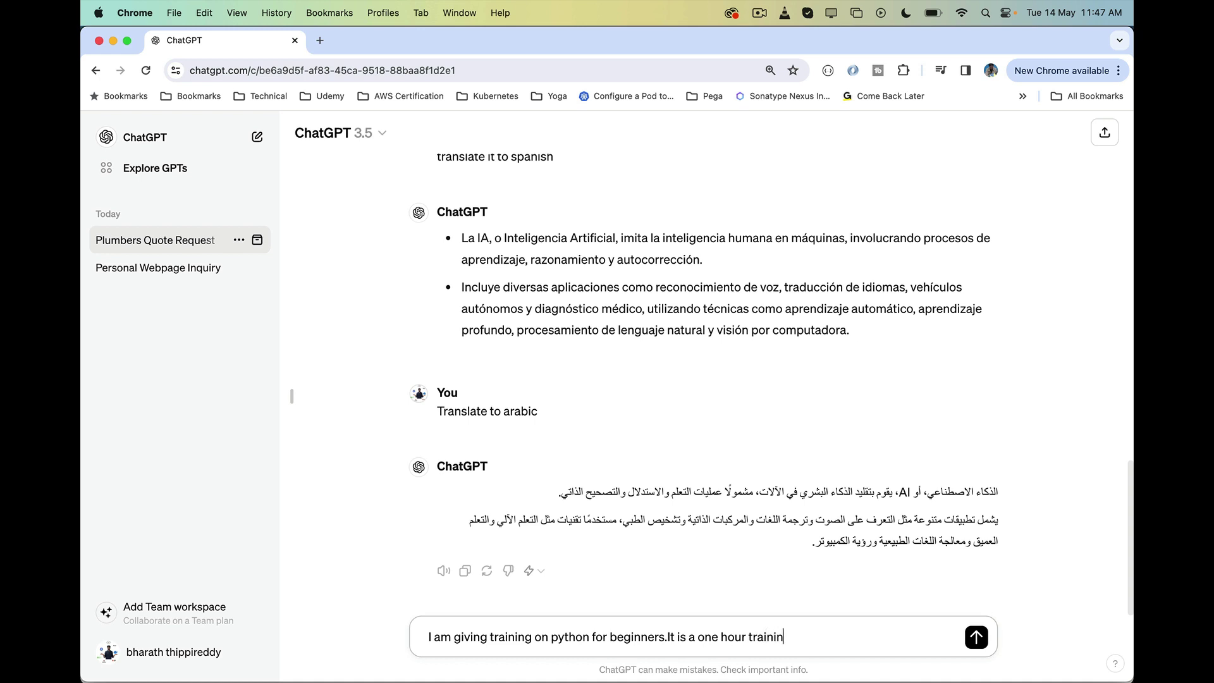
{"action": "type", "text": "g.give me the slides for the s"}
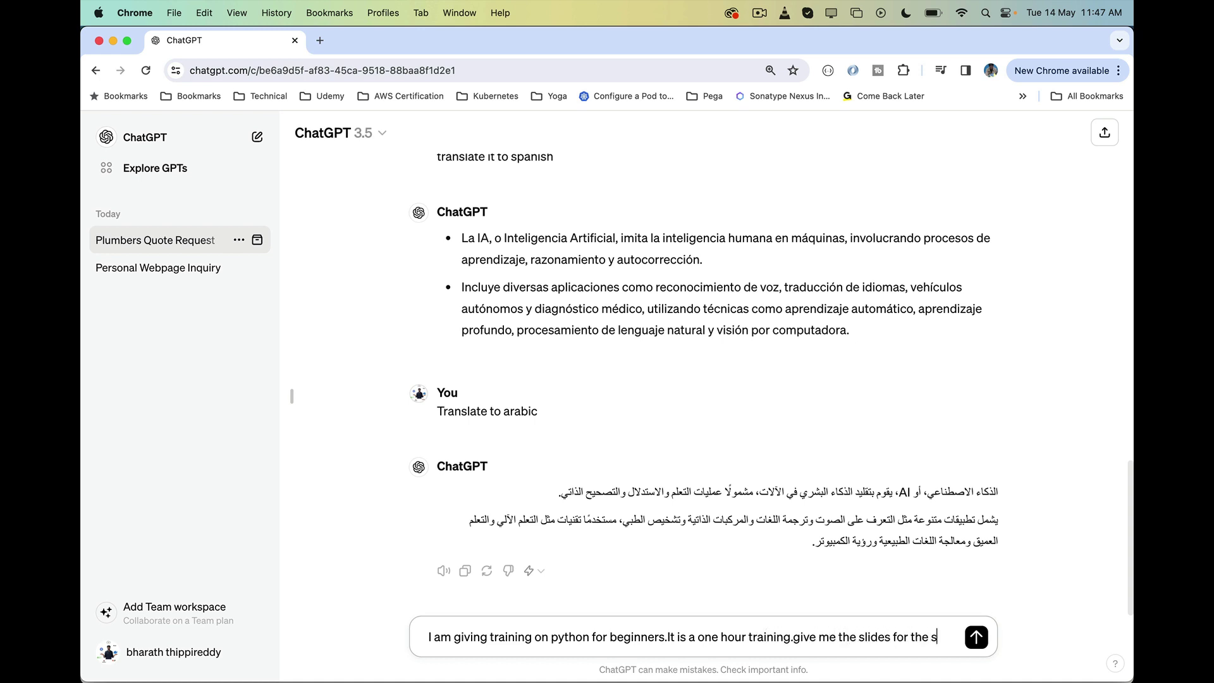
{"action": "type", "text": "ame."}
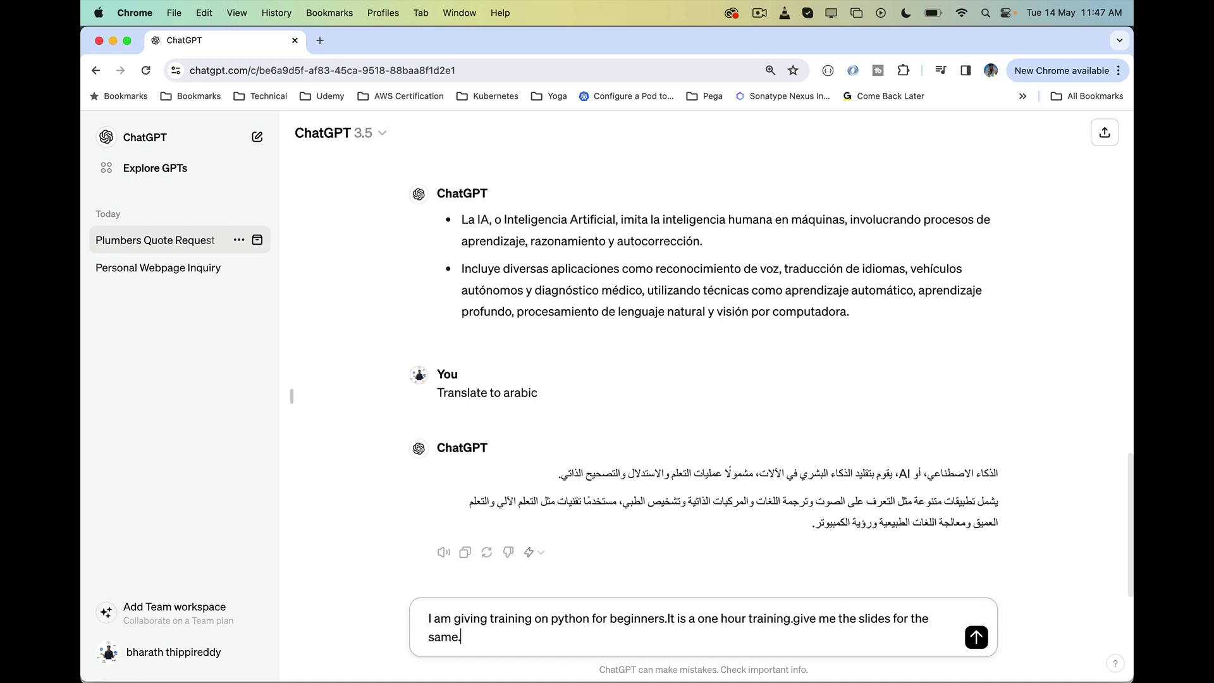
{"action": "left_click", "coordinate": [487, 616]}
{"action": "type", "text": "a"}
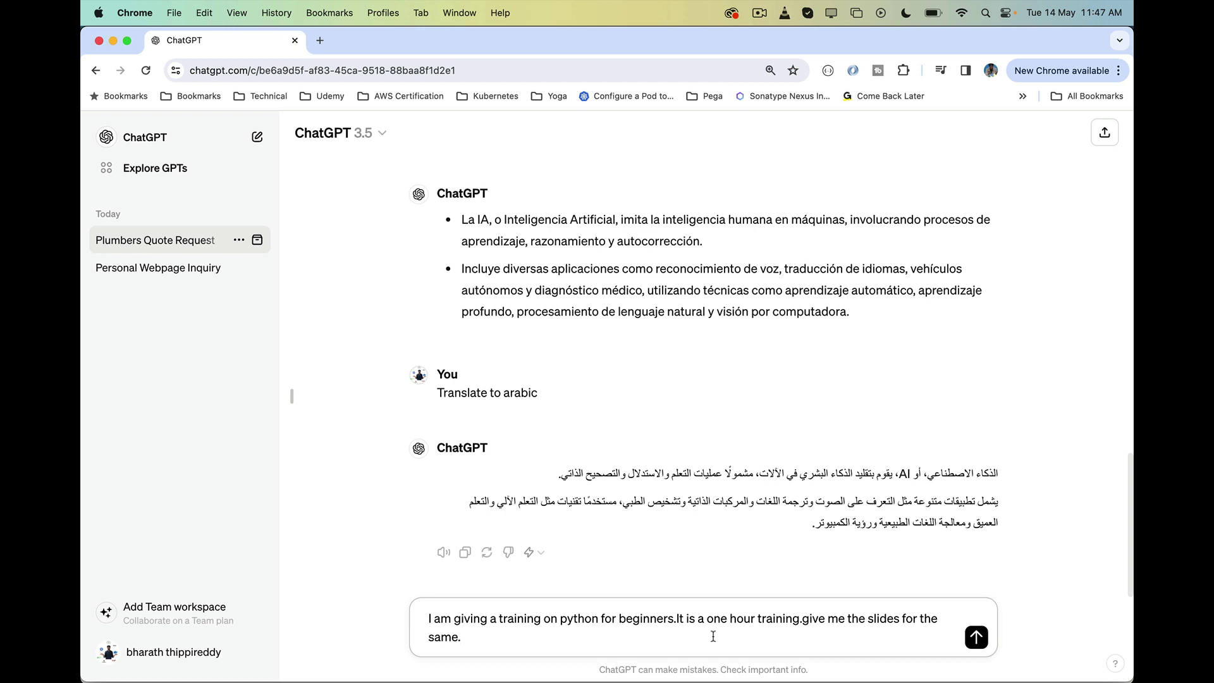
{"action": "key", "text": "Return"}
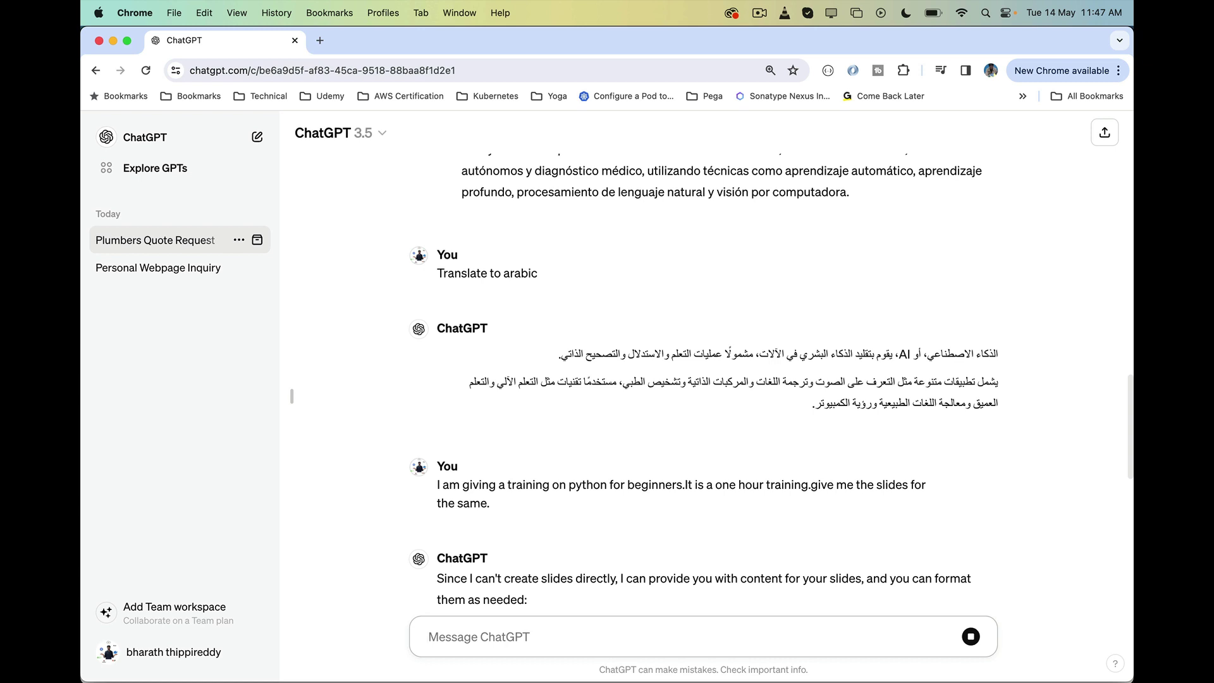
Examine the generated Python training slide content, from the title and agenda slides through to the closing resources slide
{"action": "scroll", "coordinate": [1130, 434], "scroll_direction": "down", "scroll_amount": 10}
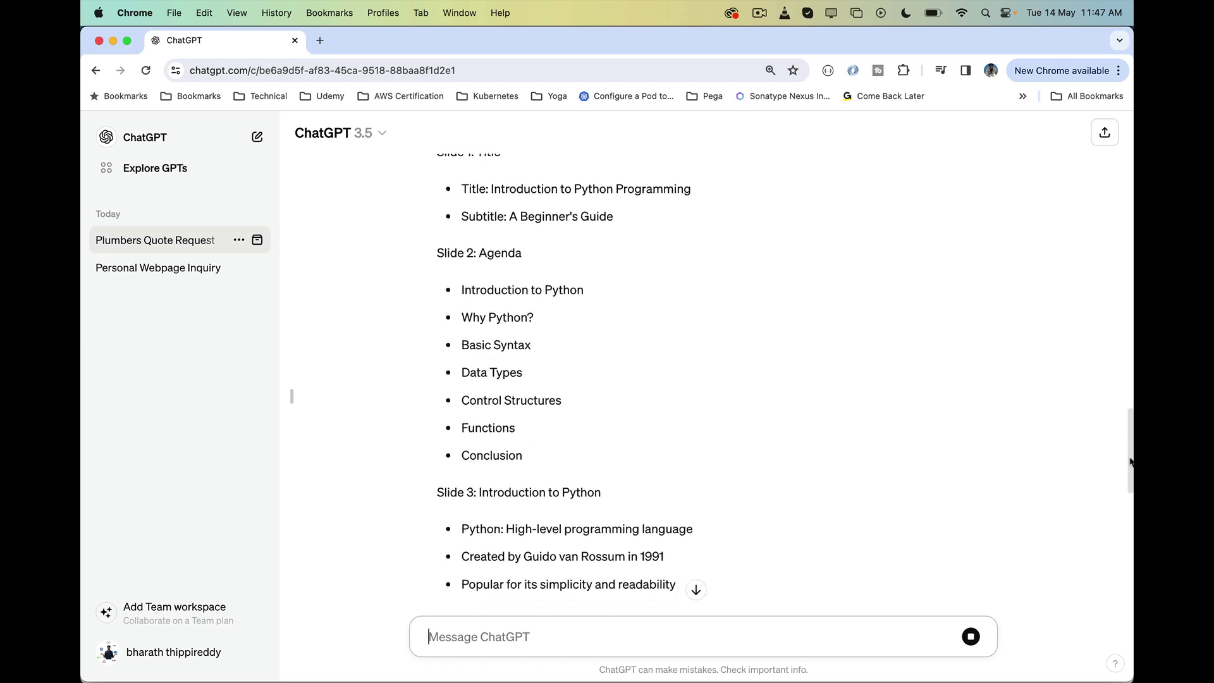
{"action": "scroll", "coordinate": [1128, 440], "scroll_direction": "up", "scroll_amount": 3}
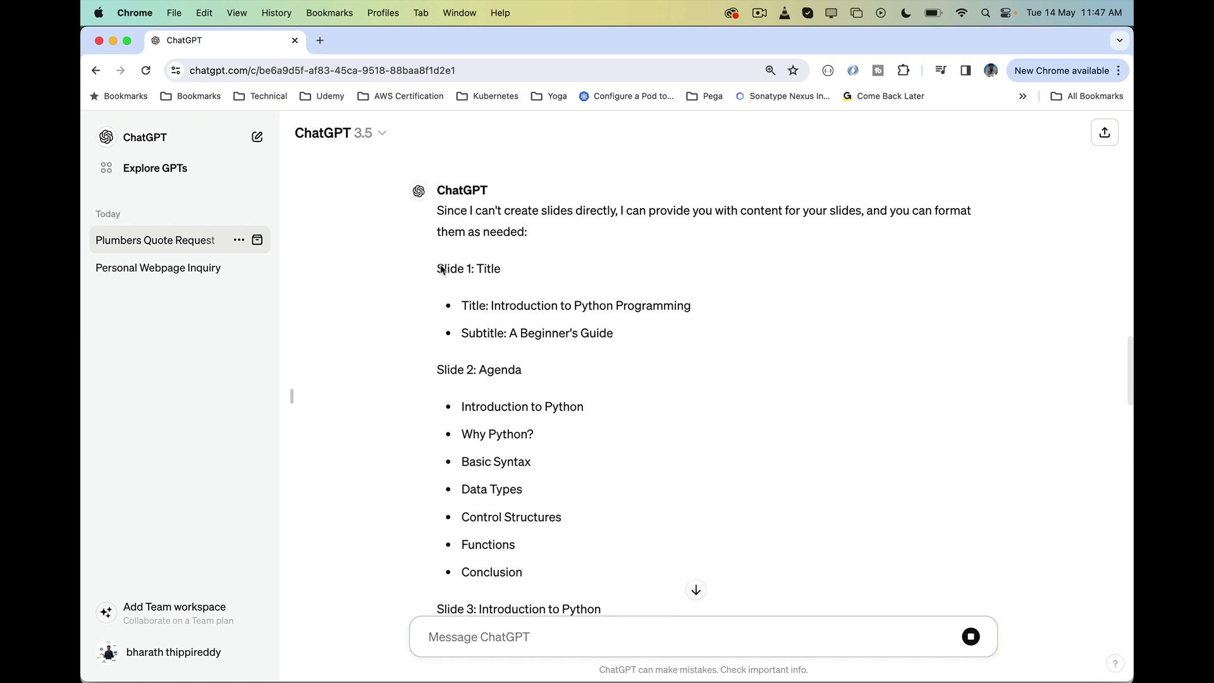
{"action": "left_click_drag", "start_coordinate": [439, 267], "coordinate": [455, 410]}
{"action": "left_click", "coordinate": [476, 261]}
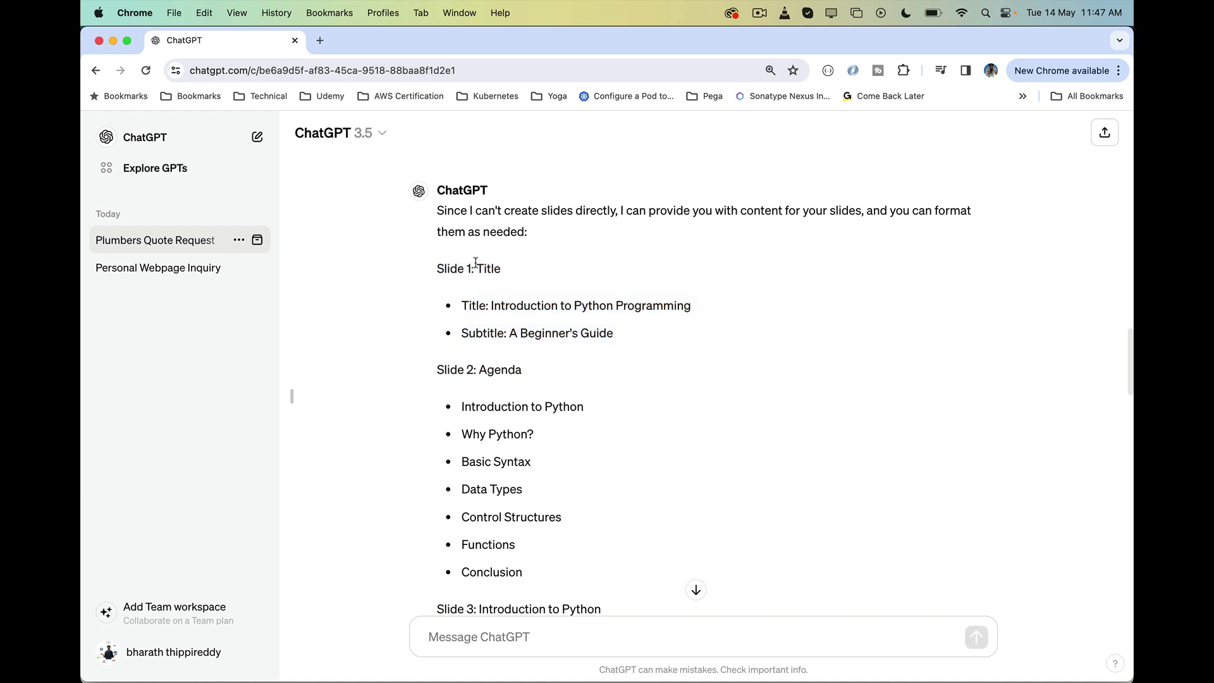
{"action": "double_click", "coordinate": [450, 266]}
{"action": "left_click_drag", "start_coordinate": [530, 306], "coordinate": [725, 316]}
{"action": "left_click_drag", "start_coordinate": [520, 334], "coordinate": [641, 337]}
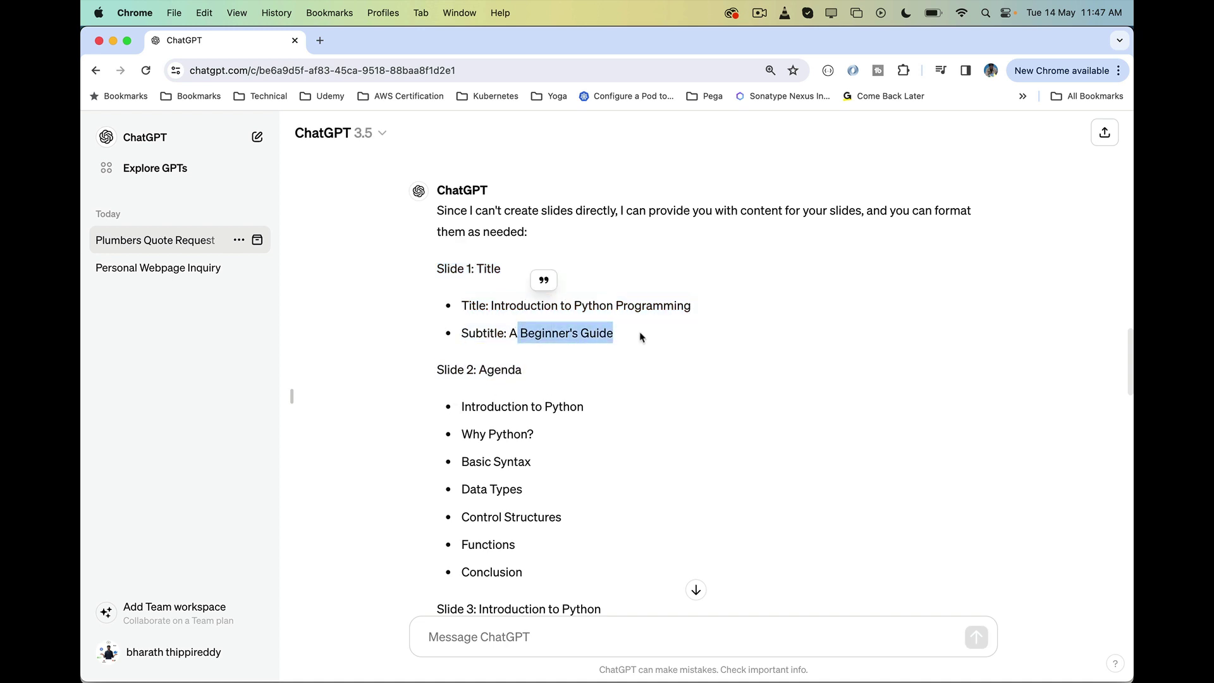
{"action": "left_click_drag", "start_coordinate": [508, 372], "coordinate": [511, 517]}
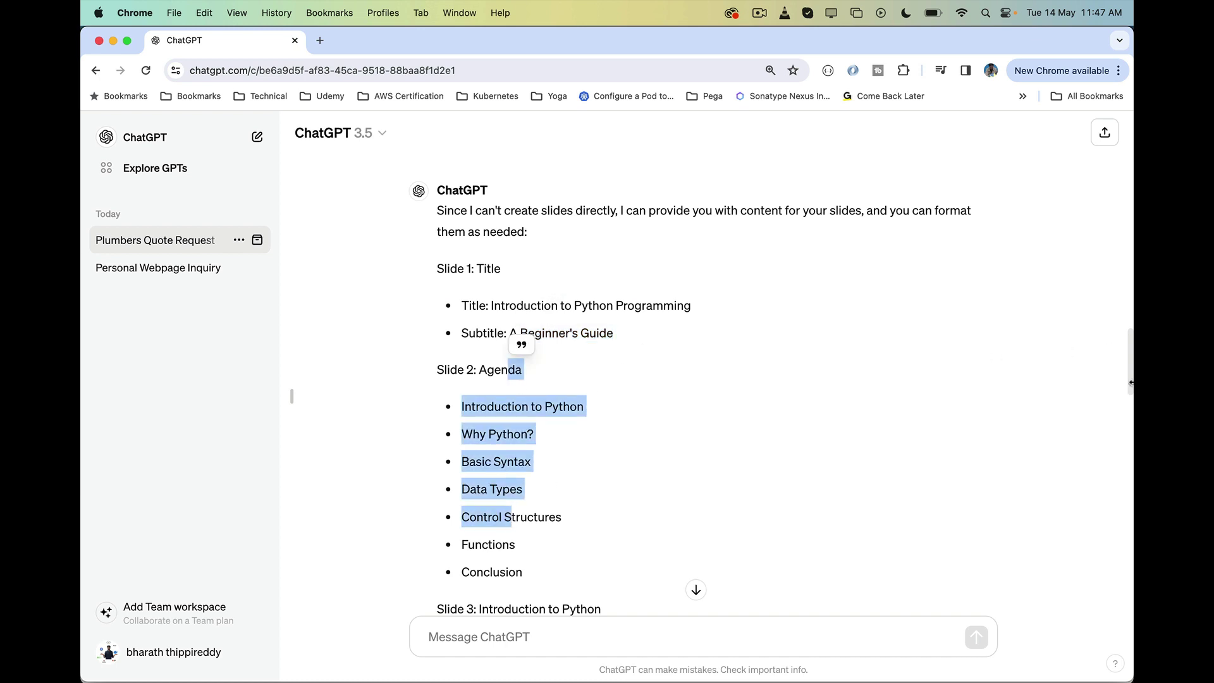
{"action": "left_click_drag", "start_coordinate": [1130, 376], "coordinate": [1132, 635]}
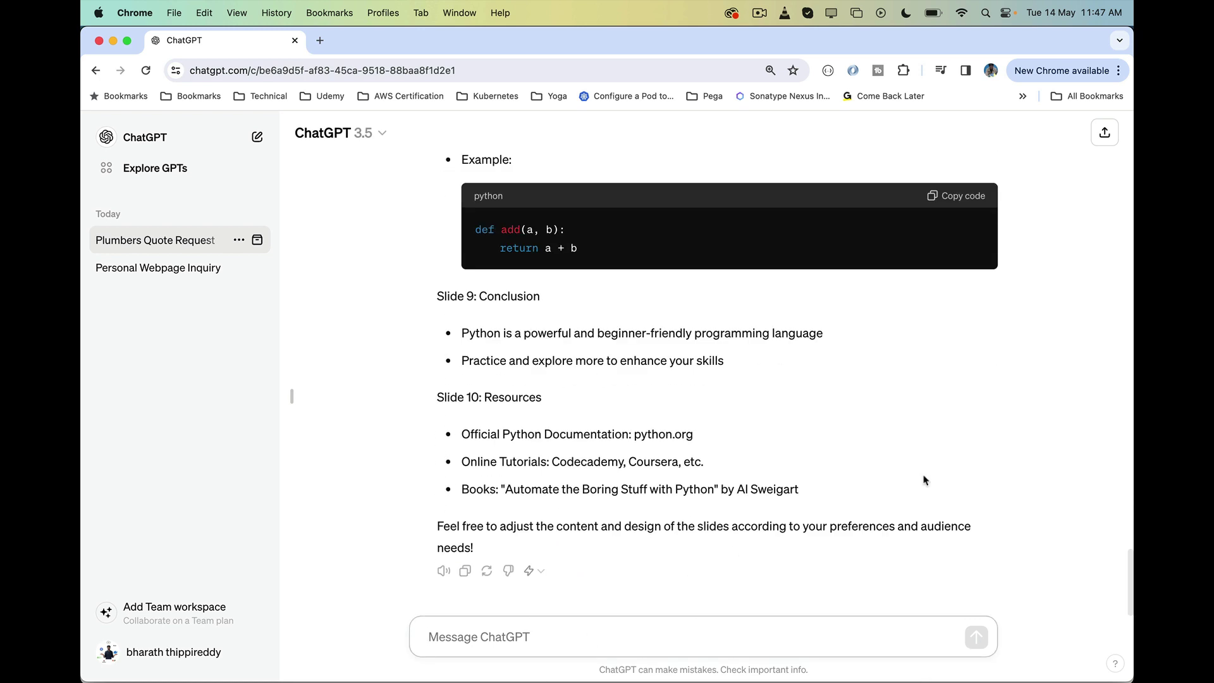
Send the prompt "generate binary search in python" and look over the start of the generated code
{"action": "type", "text": "generate binary search c"}
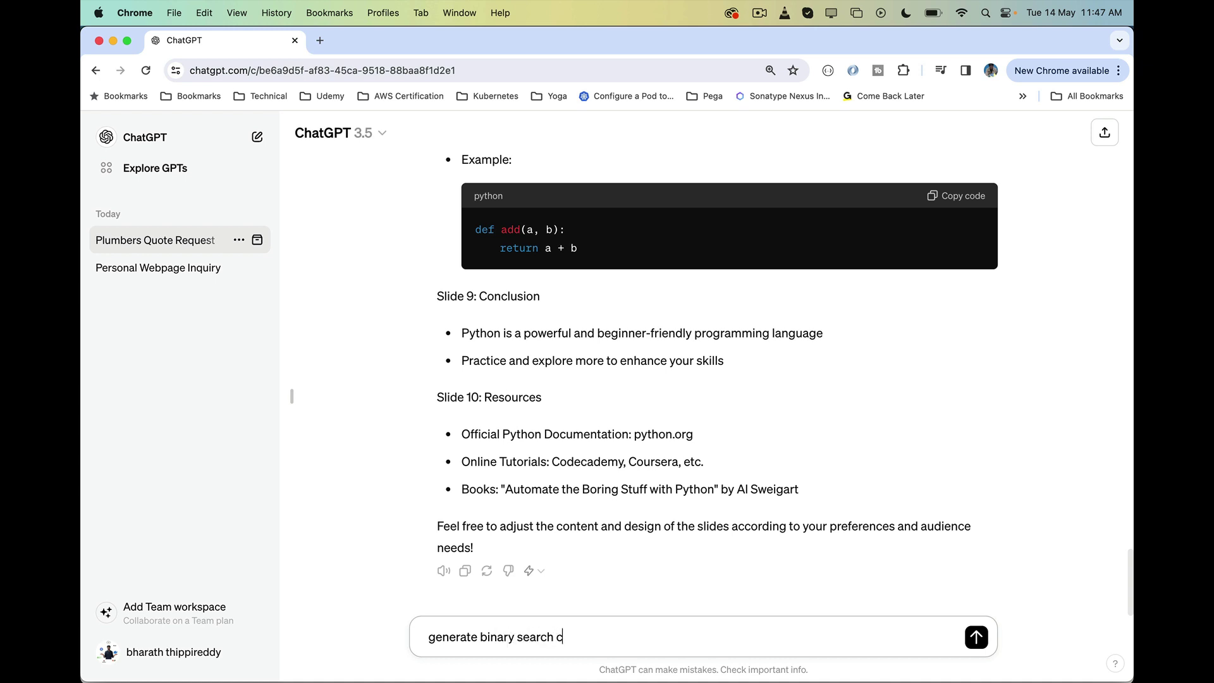
{"action": "type", "text": "ode usin gp"}
{"action": "key", "text": "BackSpace"}
{"action": "key", "text": "BackSpace"}
{"action": "key", "text": "BackSpace"}
{"action": "key", "text": "BackSpace"}
{"action": "type", "text": "ython"}
{"action": "key", "text": "Return"}
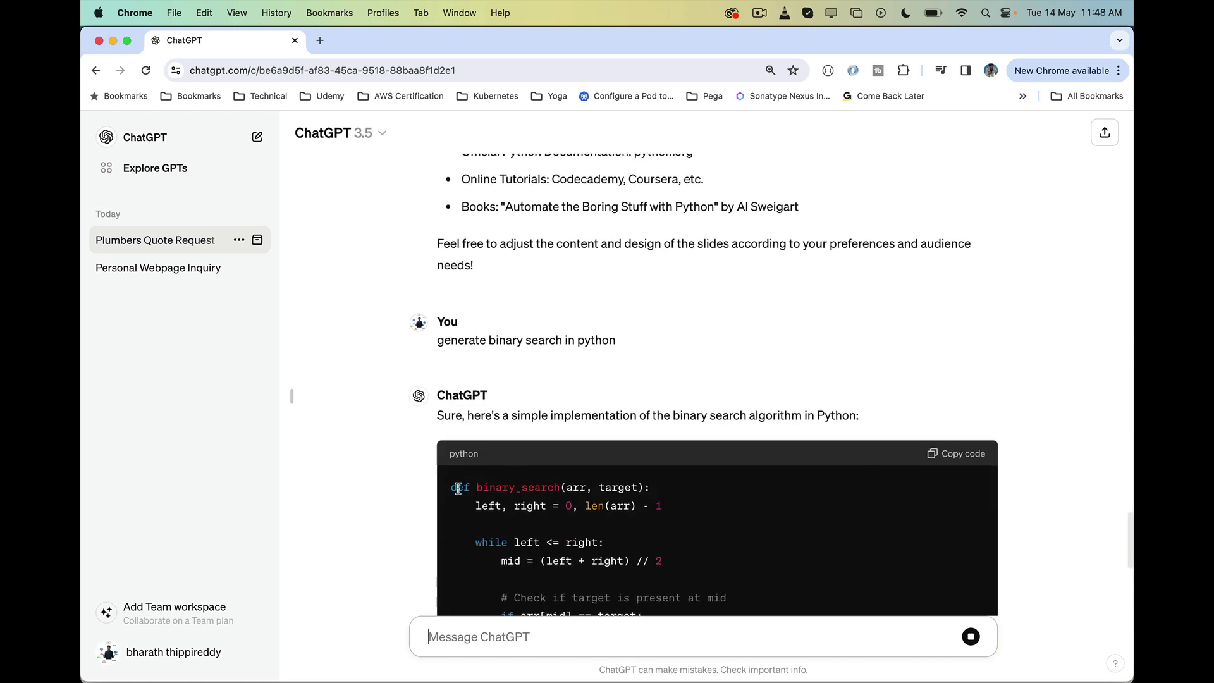
{"action": "left_click_drag", "start_coordinate": [456, 487], "coordinate": [460, 614]}
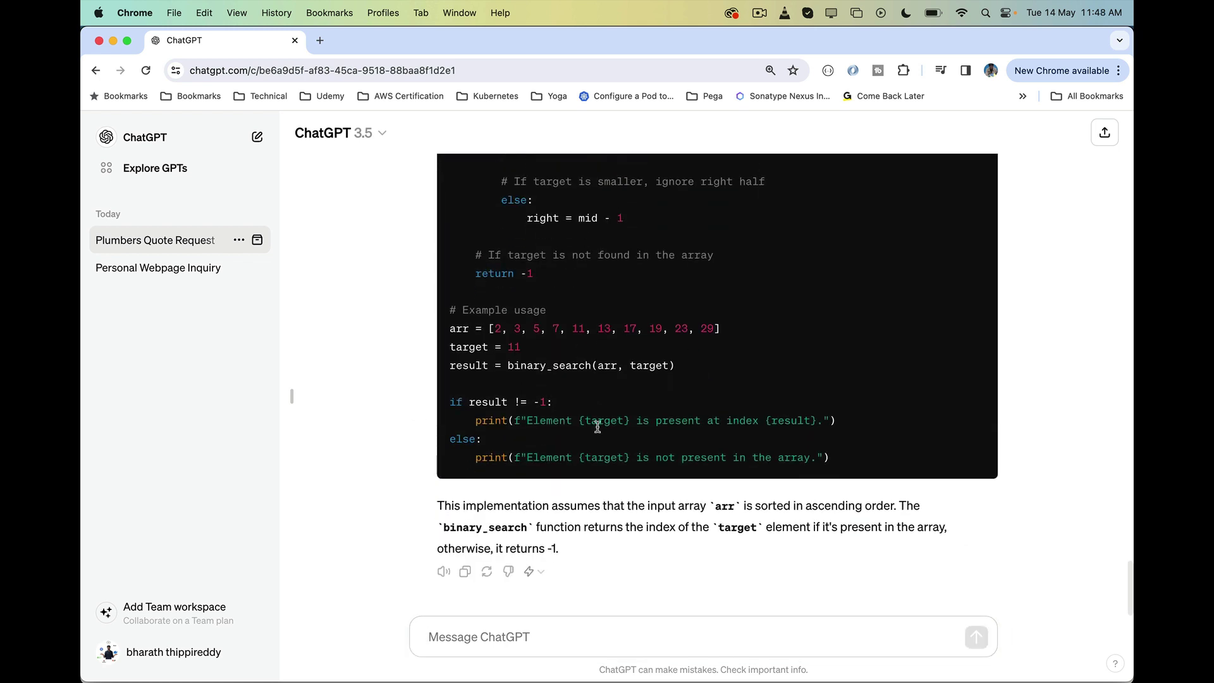
Request a Java version of the binary search code with the prompt "give me the same in java"
{"action": "left_click", "coordinate": [522, 643]}
{"action": "type", "text": "g"}
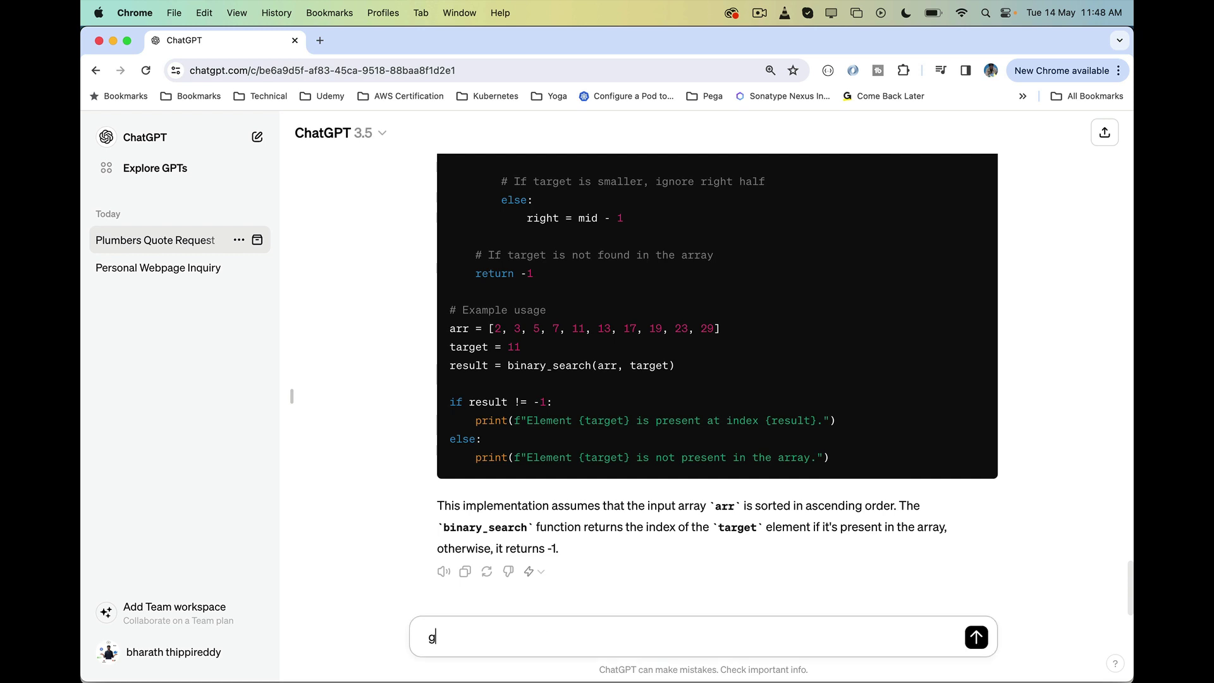
{"action": "type", "text": "ive me the same in java"}
{"action": "key", "text": "Return"}
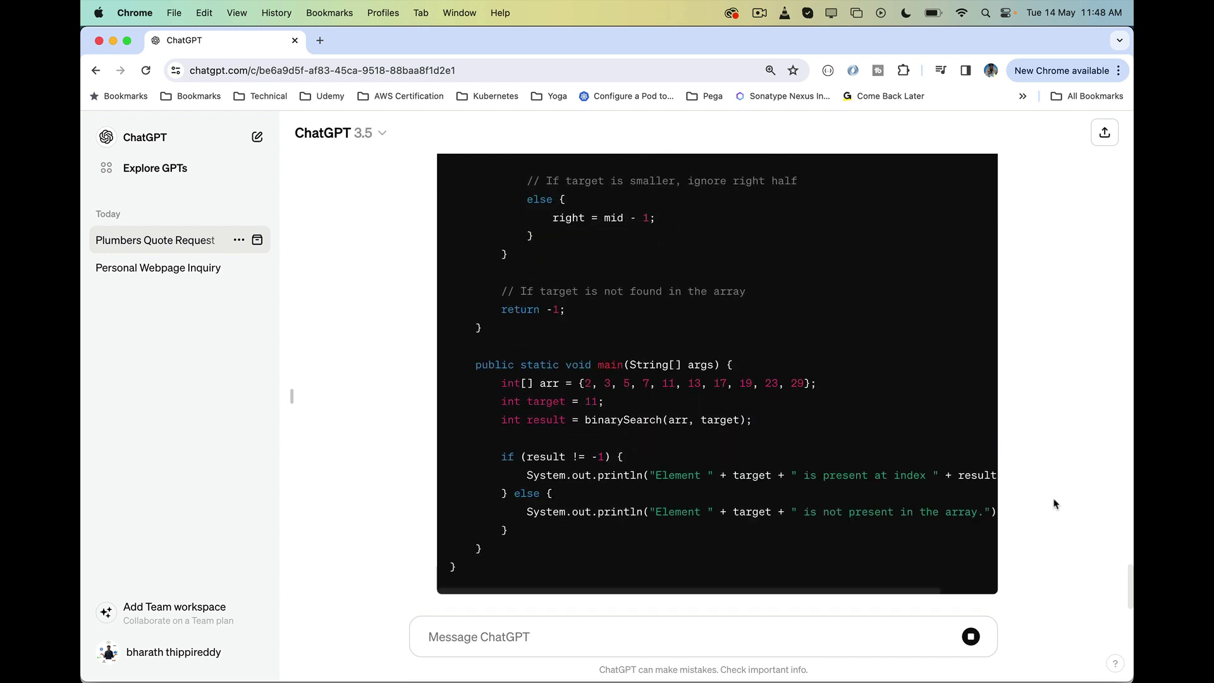
Review the conversation backwards from the Java code through the Python binary search to the early training slides
{"action": "scroll", "coordinate": [1054, 504], "scroll_direction": "up", "scroll_amount": 5}
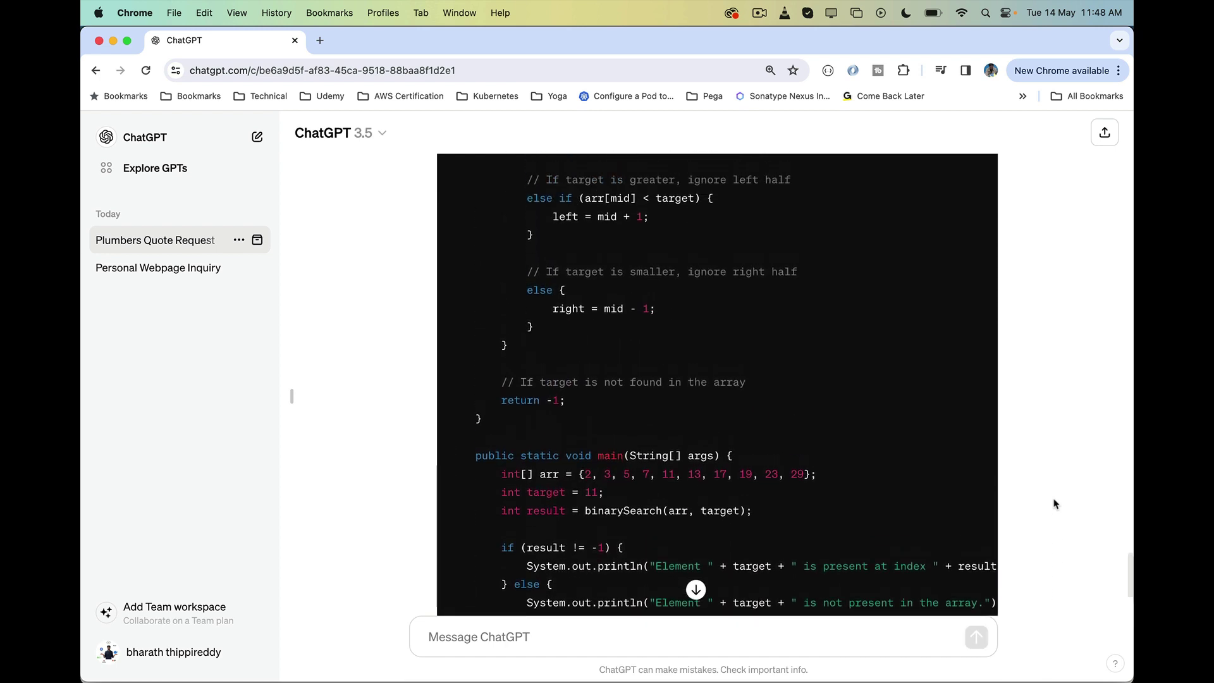
{"action": "scroll", "coordinate": [1054, 504], "scroll_direction": "up", "scroll_amount": 10}
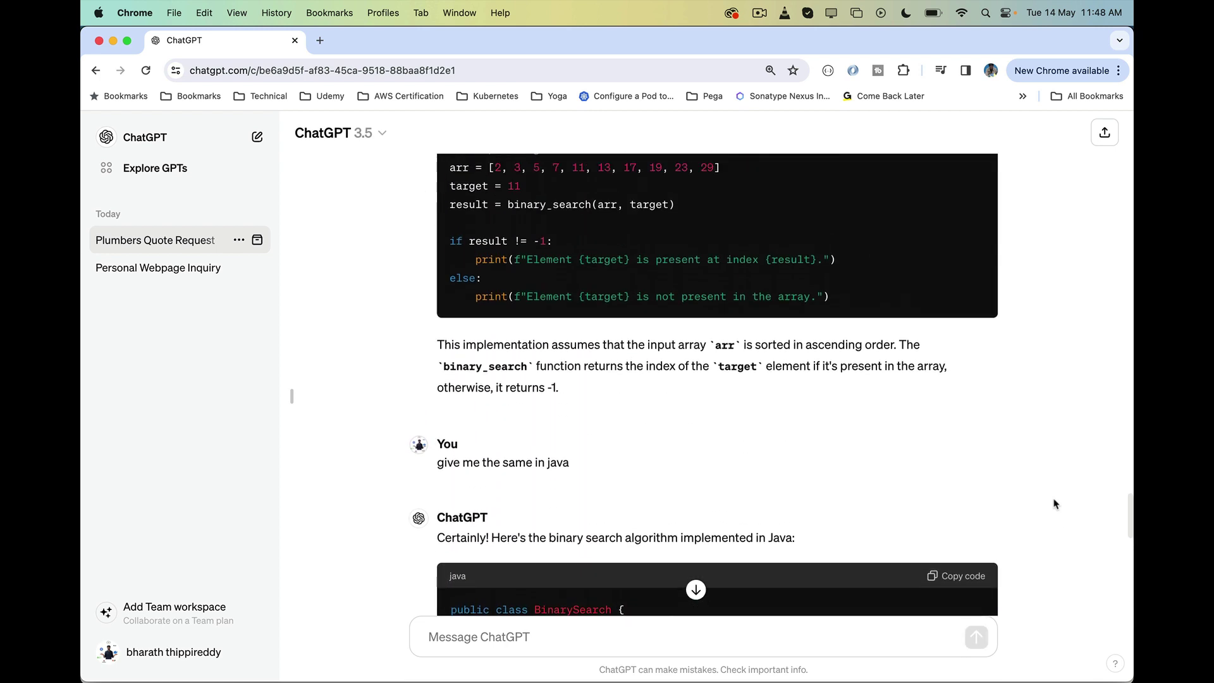
{"action": "scroll", "coordinate": [1054, 504], "scroll_direction": "down", "scroll_amount": 1}
{"action": "scroll", "coordinate": [1054, 504], "scroll_direction": "up", "scroll_amount": 5}
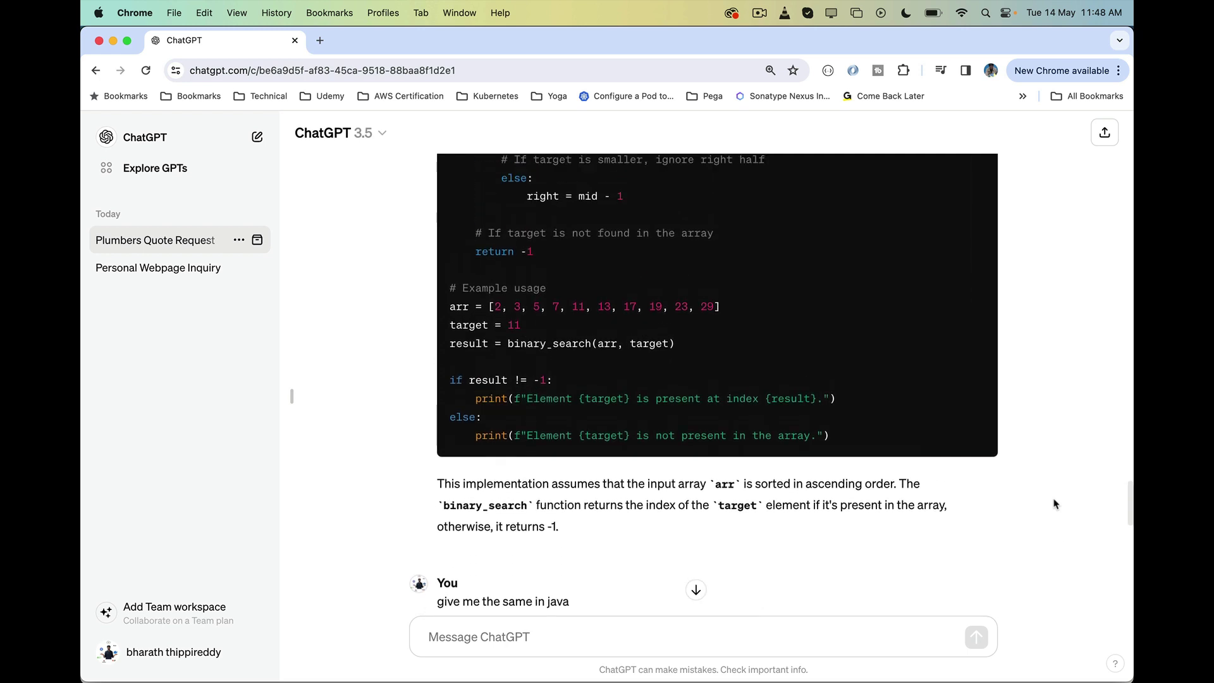
{"action": "scroll", "coordinate": [1054, 504], "scroll_direction": "up", "scroll_amount": 10}
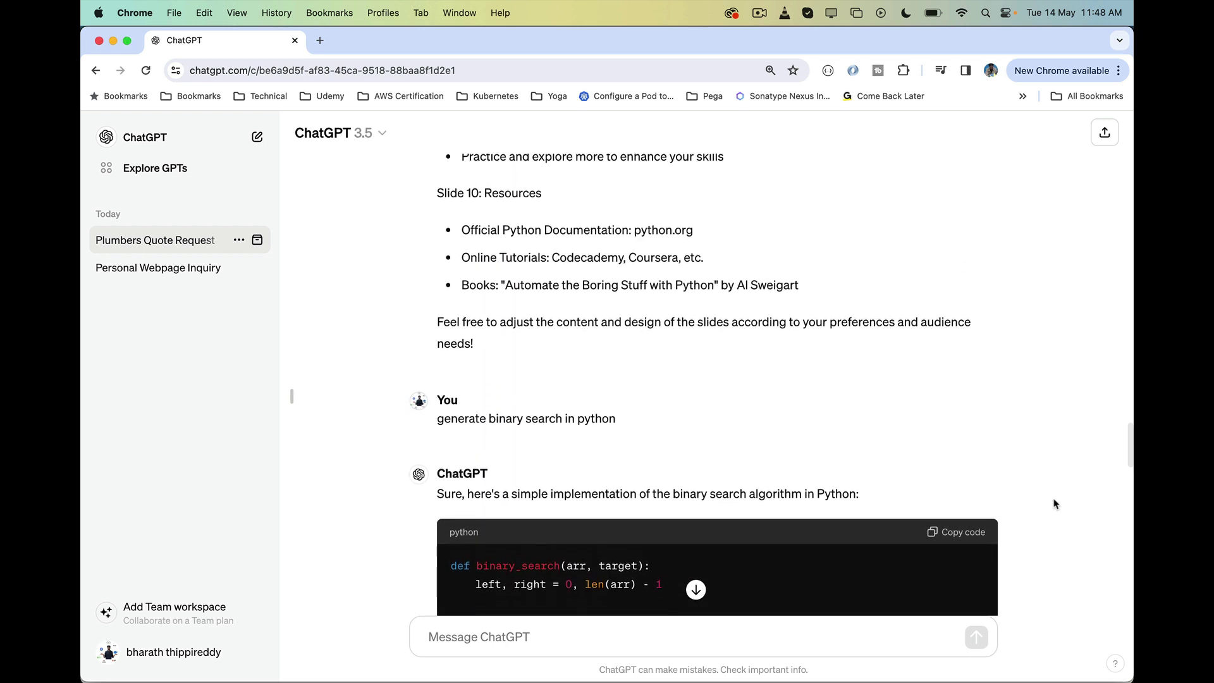
{"action": "scroll", "coordinate": [1055, 504], "scroll_direction": "up", "scroll_amount": 8}
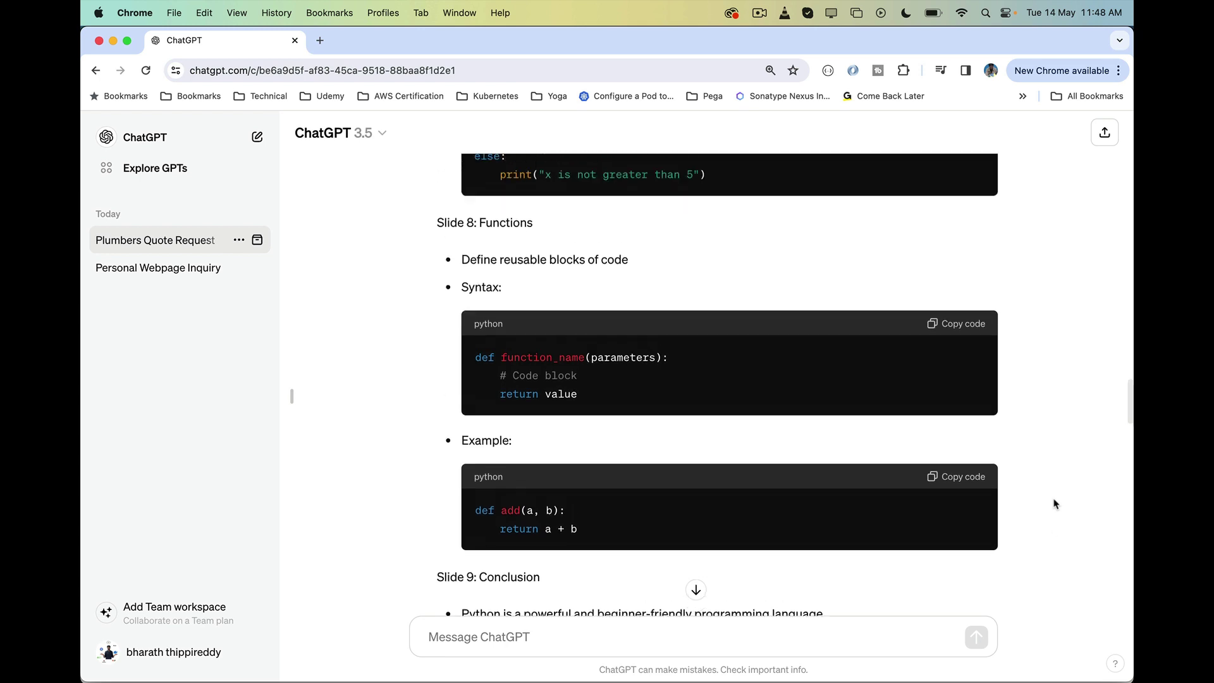
{"action": "scroll", "coordinate": [1054, 504], "scroll_direction": "up", "scroll_amount": 8}
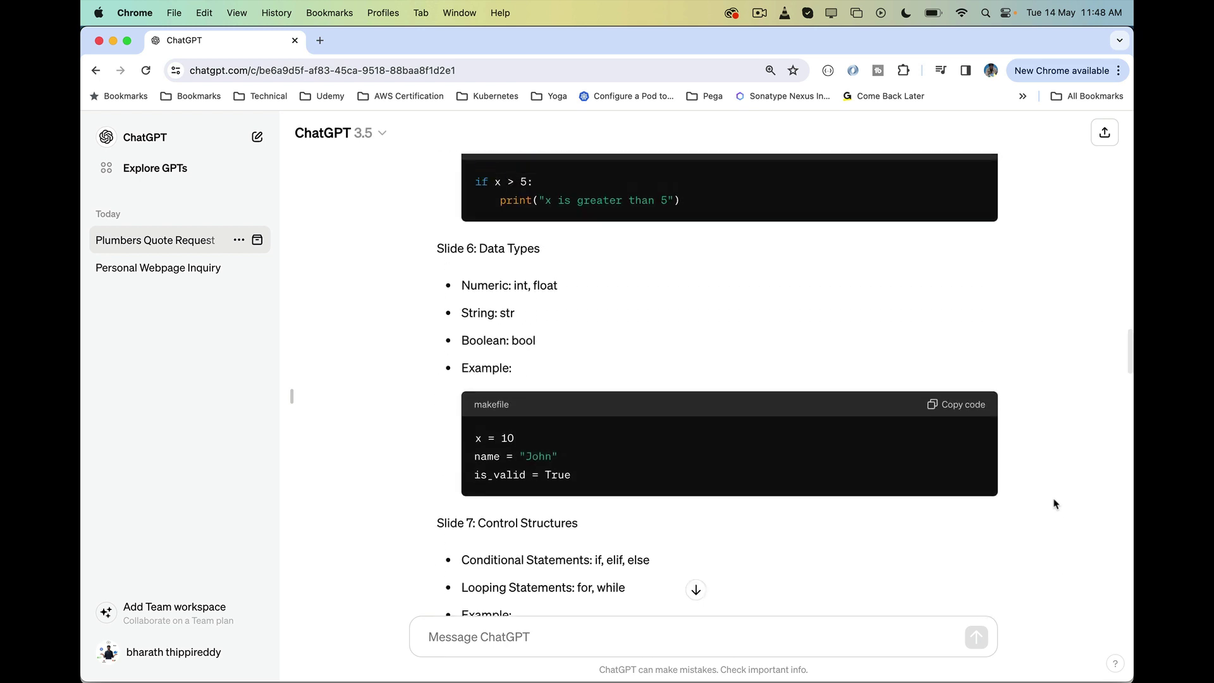
{"action": "scroll", "coordinate": [1054, 504], "scroll_direction": "up", "scroll_amount": 8}
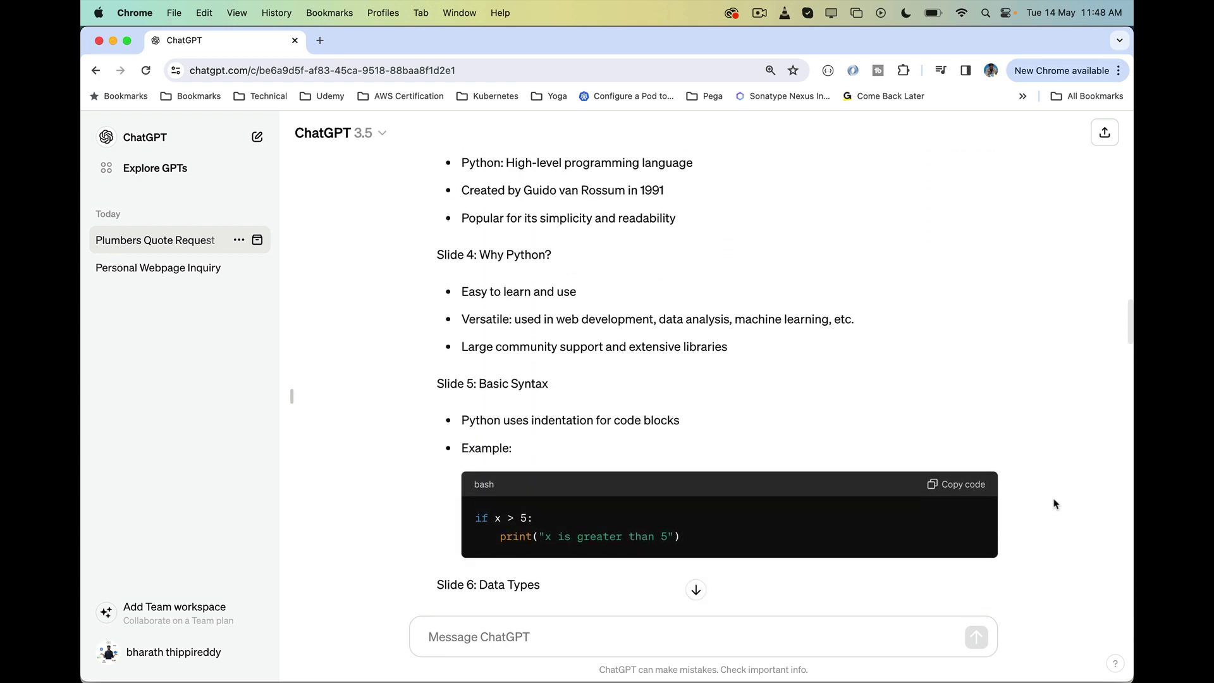
{"action": "scroll", "coordinate": [1054, 504], "scroll_direction": "up", "scroll_amount": 2}
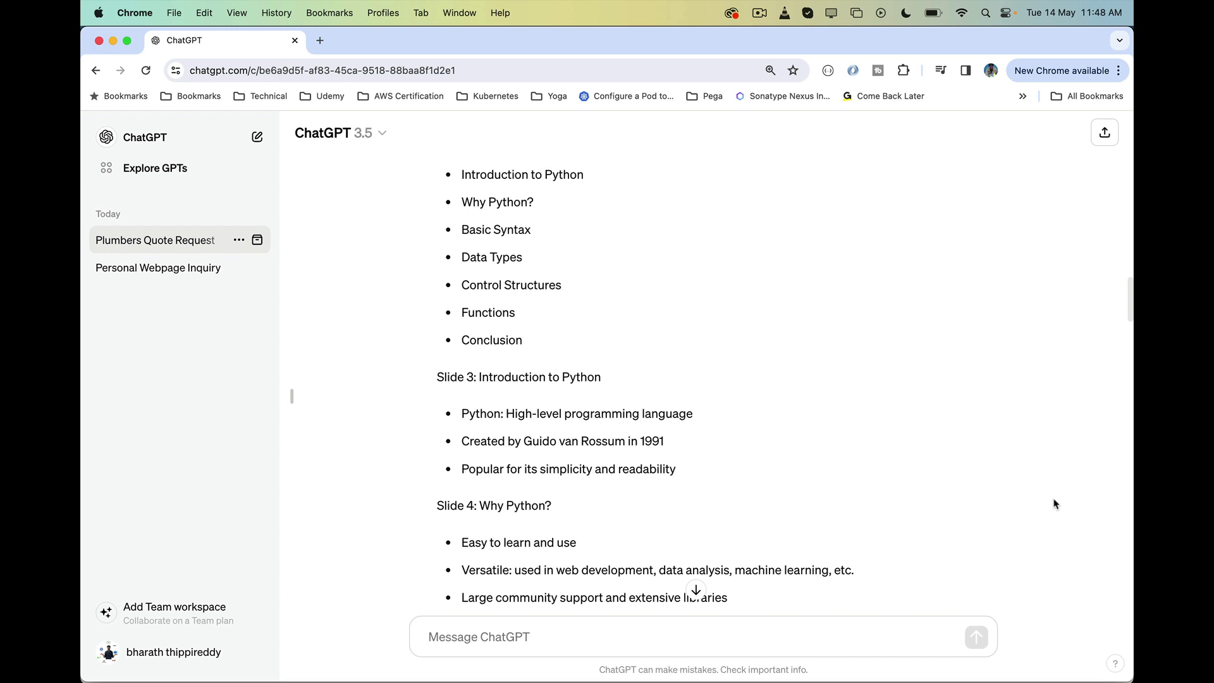